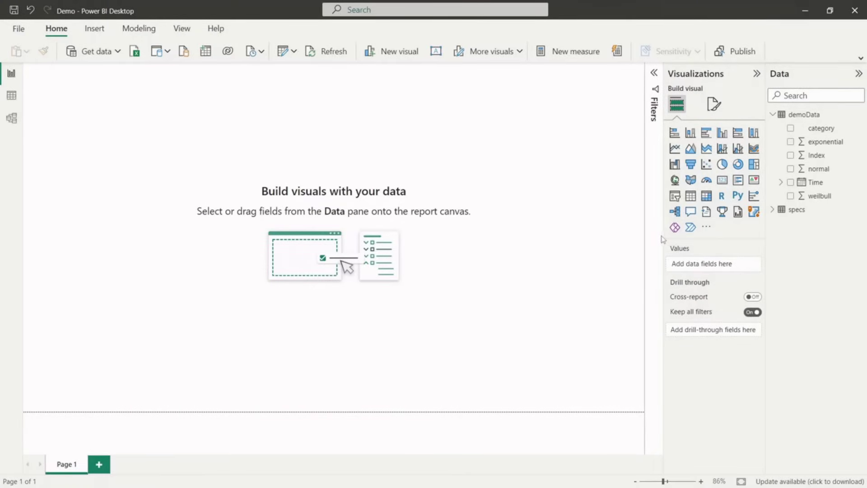
Search the visuals gallery for 'SPC' and add the SPC_Visual by NextGenIndustries to the report.
{"action": "left_click", "coordinate": [709, 232]}
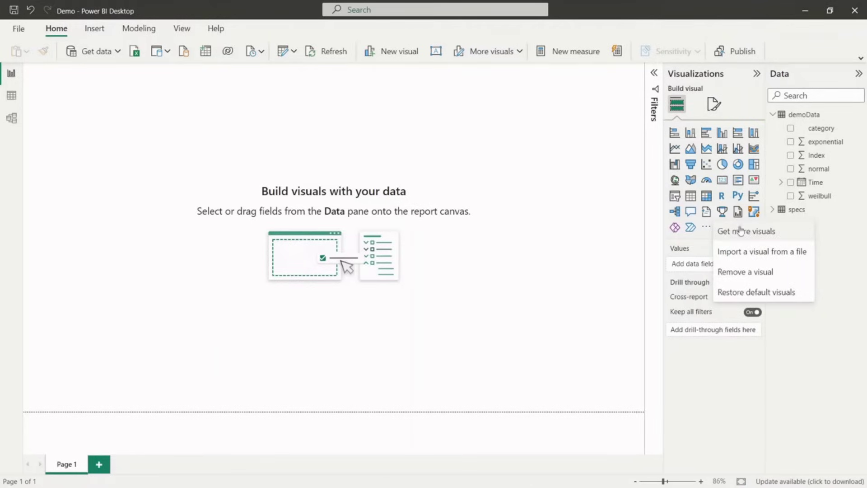
{"action": "left_click", "coordinate": [706, 227]}
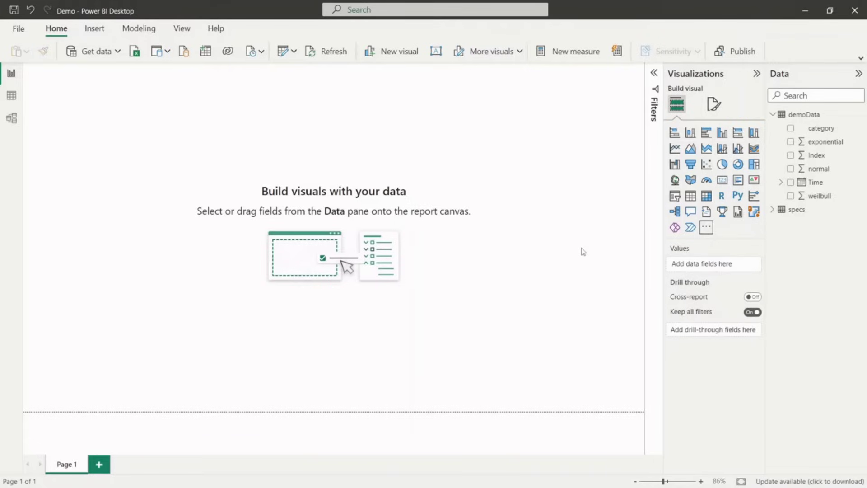
{"action": "left_click", "coordinate": [707, 230]}
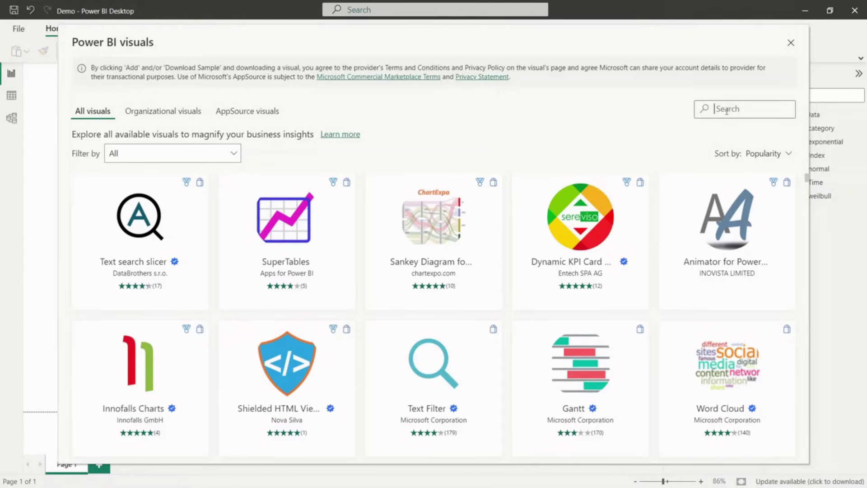
{"action": "type", "text": "SPC"}
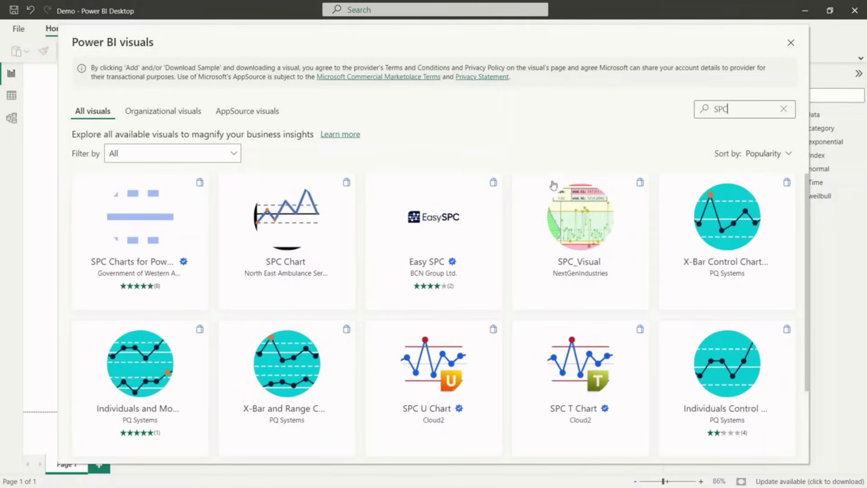
{"action": "left_click", "coordinate": [558, 236]}
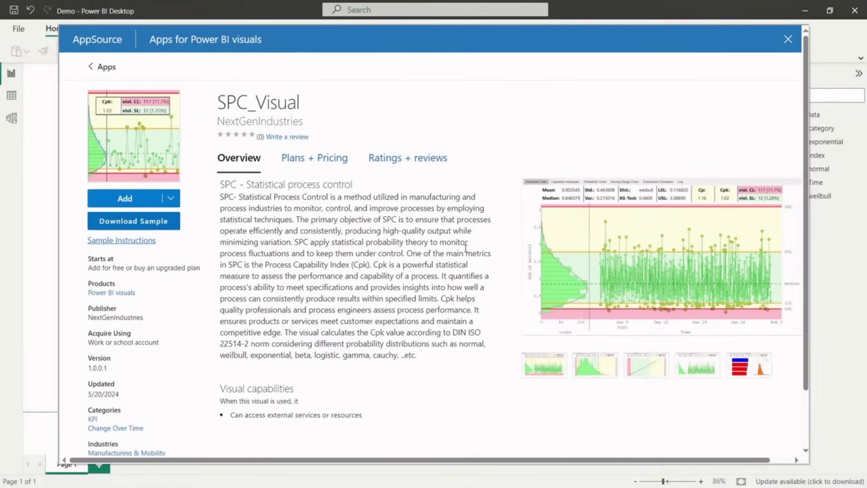
{"action": "left_click", "coordinate": [141, 199]}
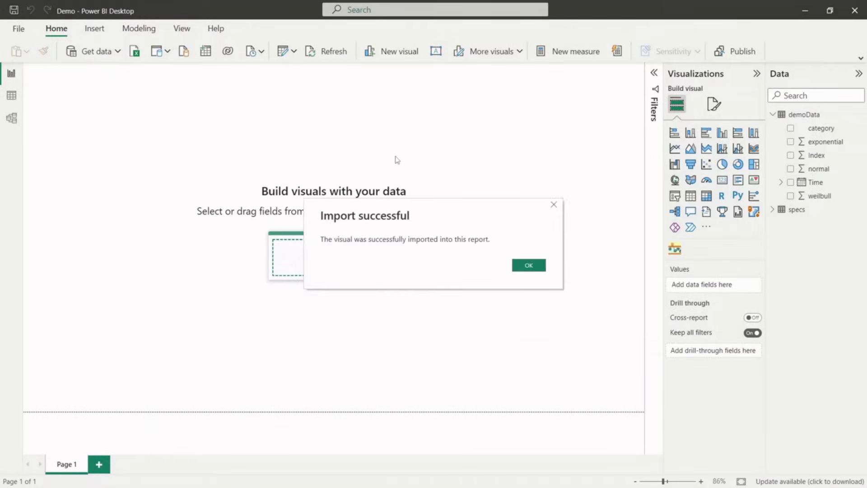
{"action": "left_click", "coordinate": [529, 266]}
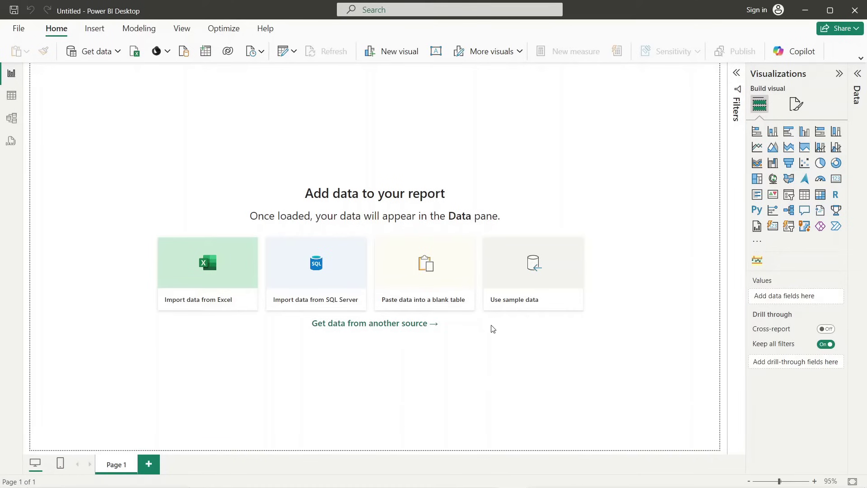
Load the process_data and specs sheets from realtimeData.xlsx and place an empty SPC visual on the page.
{"action": "left_click", "coordinate": [233, 278]}
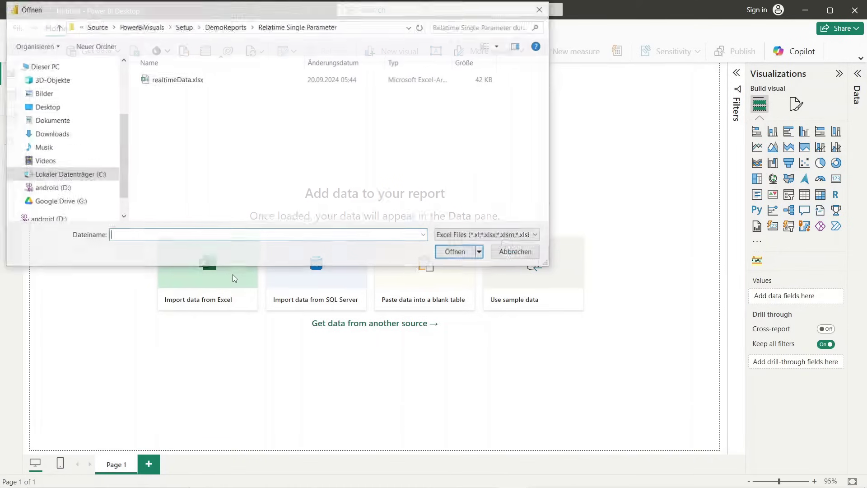
{"action": "double_click", "coordinate": [195, 80]}
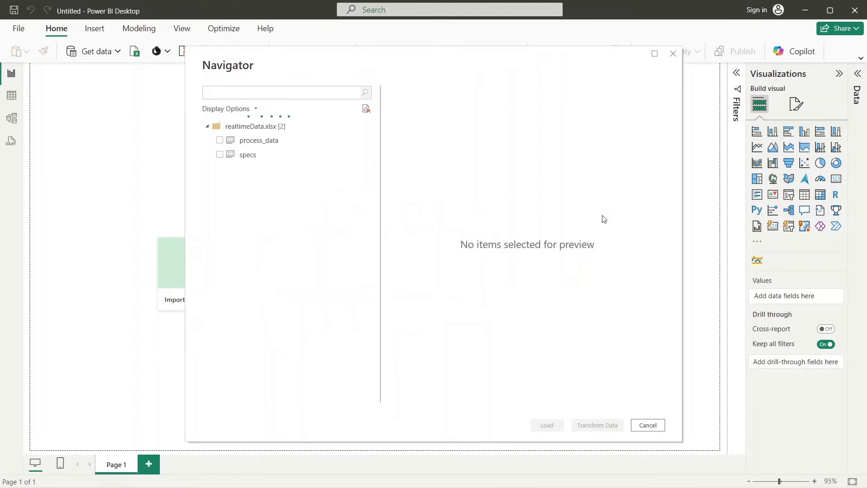
{"action": "left_click", "coordinate": [221, 145]}
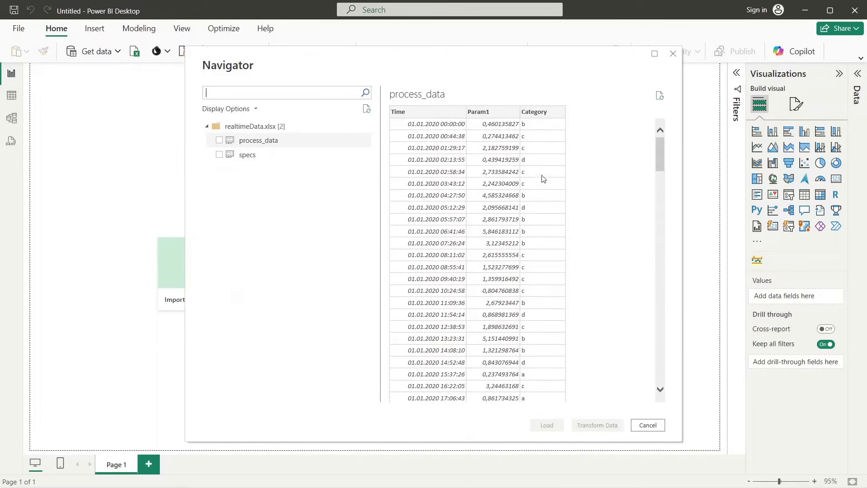
{"action": "left_click", "coordinate": [220, 144]}
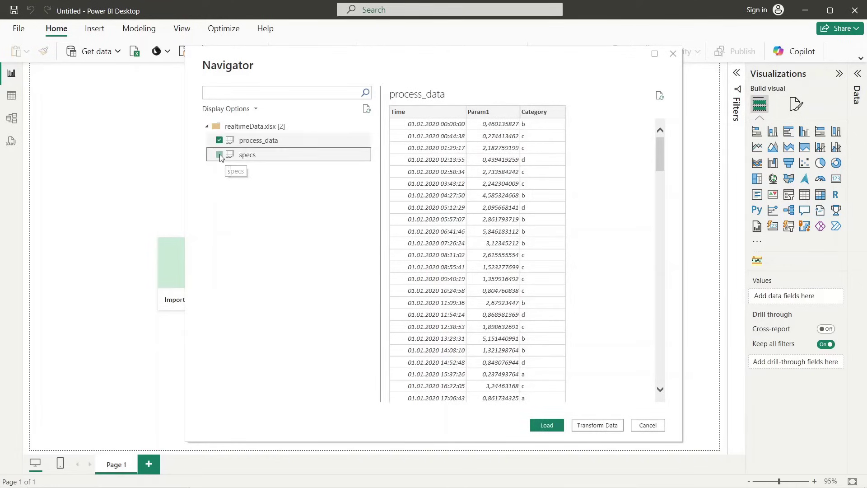
{"action": "left_click", "coordinate": [220, 155]}
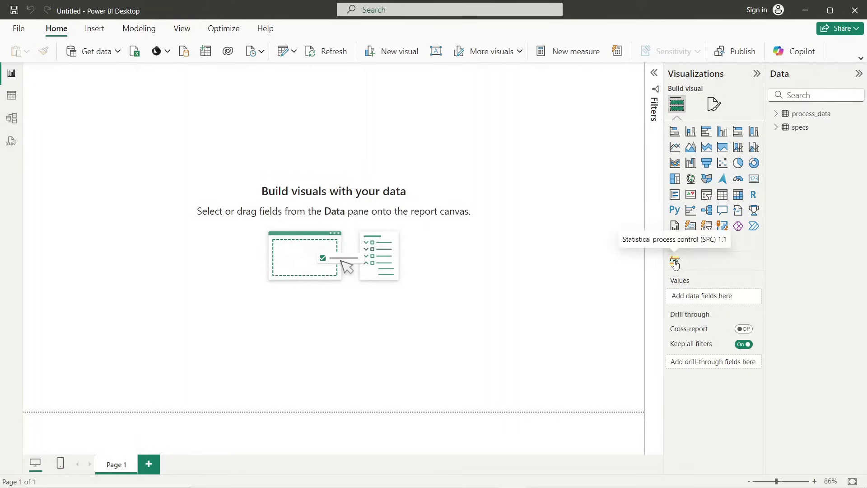
{"action": "left_click", "coordinate": [675, 262]}
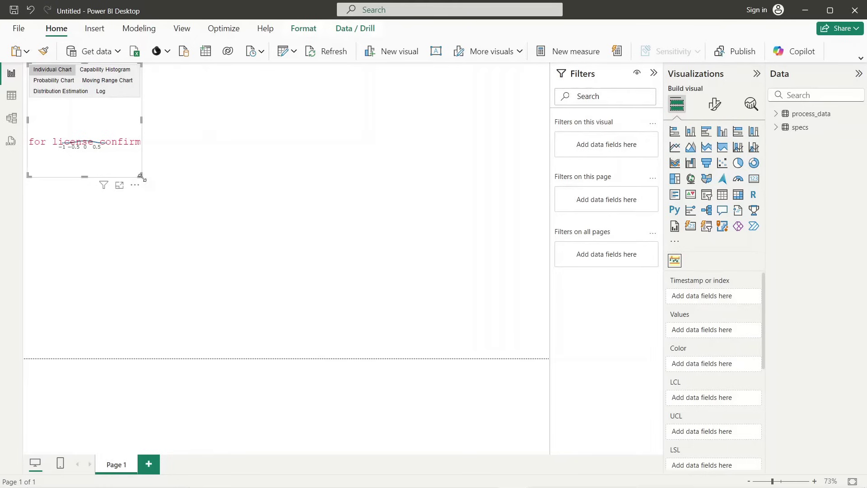
Enlarge the SPC visual, collapse Filters, and chart process_data Param1 against Time.
{"action": "left_click_drag", "start_coordinate": [141, 177], "coordinate": [439, 286]}
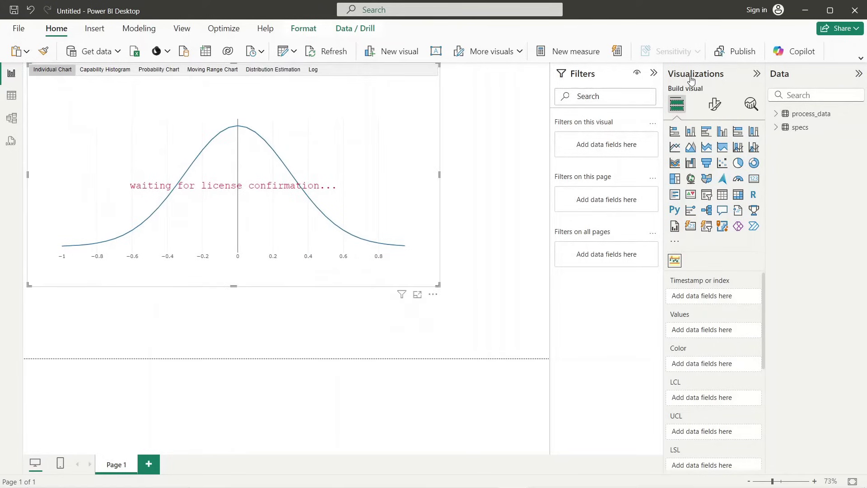
{"action": "left_click", "coordinate": [654, 74]}
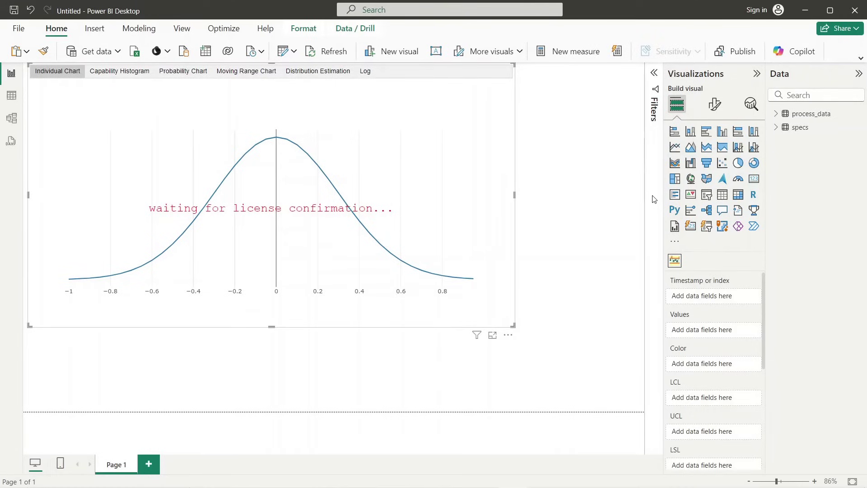
{"action": "left_click", "coordinate": [776, 114]}
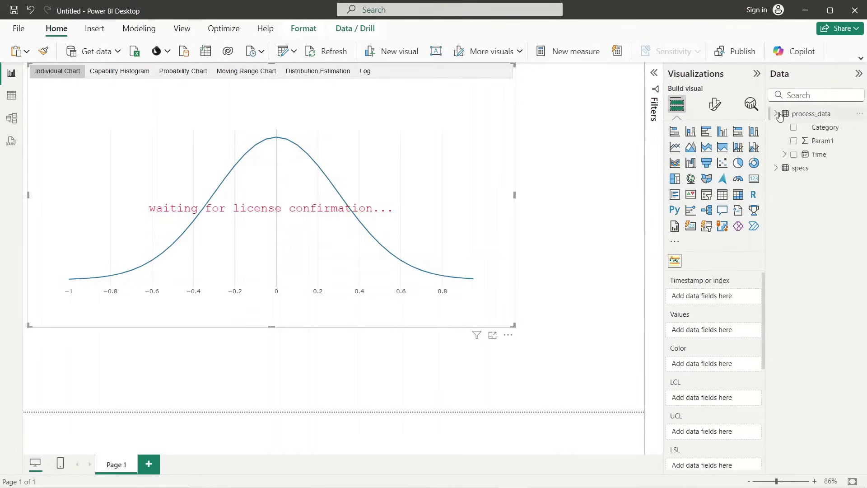
{"action": "left_click_drag", "start_coordinate": [826, 156], "coordinate": [715, 296]}
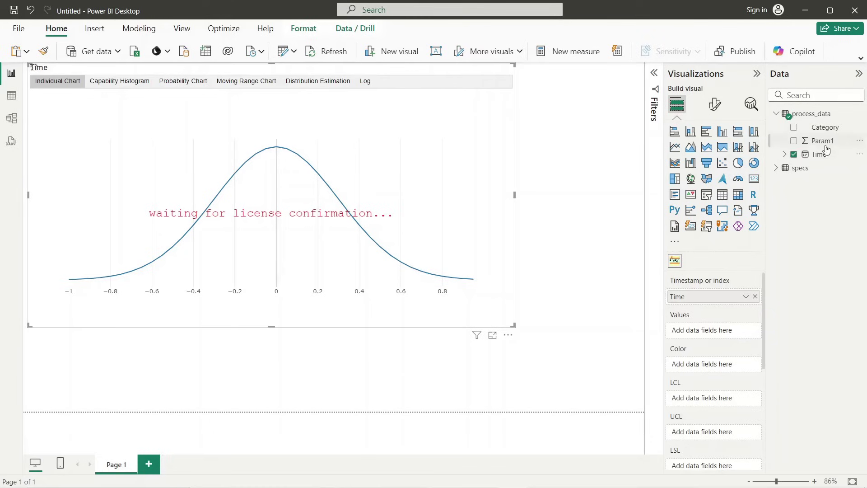
{"action": "left_click_drag", "start_coordinate": [828, 146], "coordinate": [723, 339]}
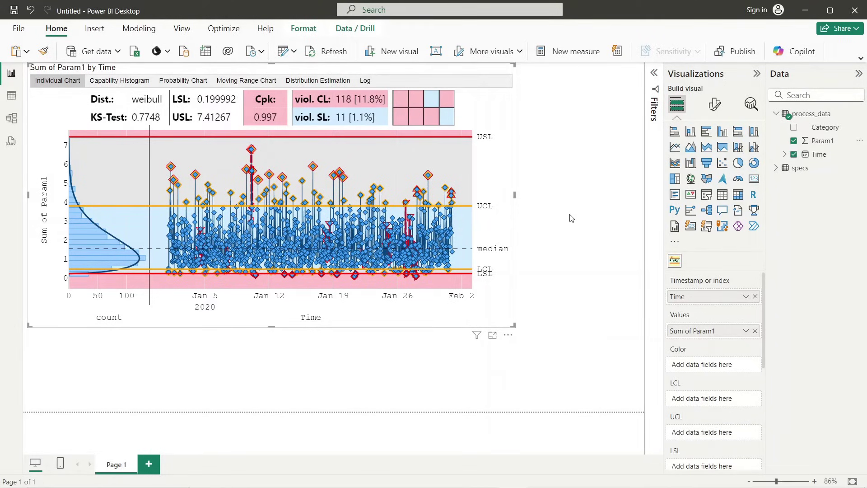
{"action": "left_click", "coordinate": [642, 187]}
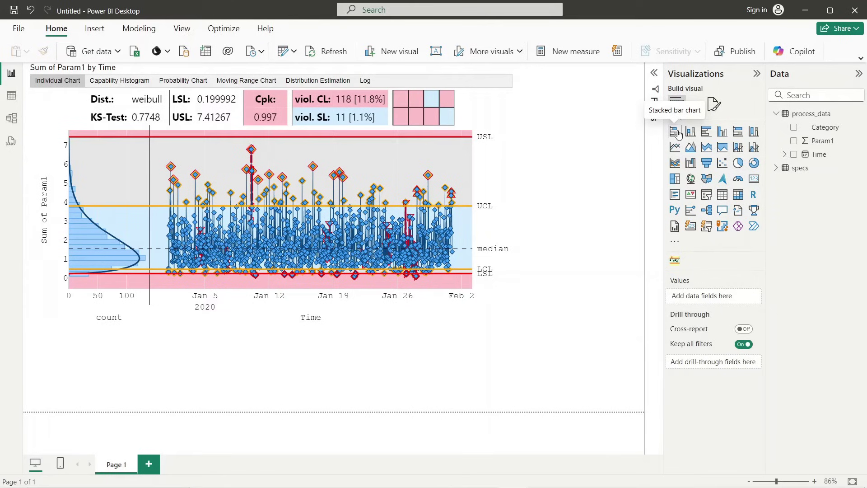
Add a stacked bar chart of Count of Time by Category in the top right of the page.
{"action": "left_click", "coordinate": [676, 132]}
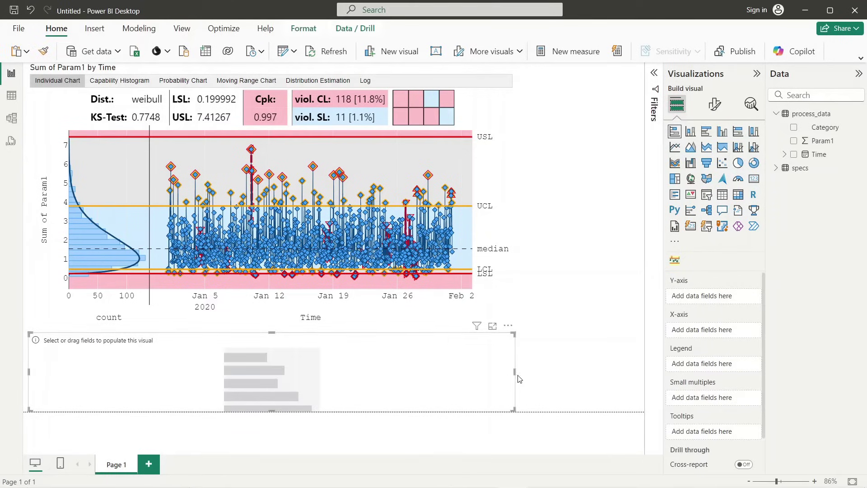
{"action": "left_click_drag", "start_coordinate": [514, 372], "coordinate": [573, 85]}
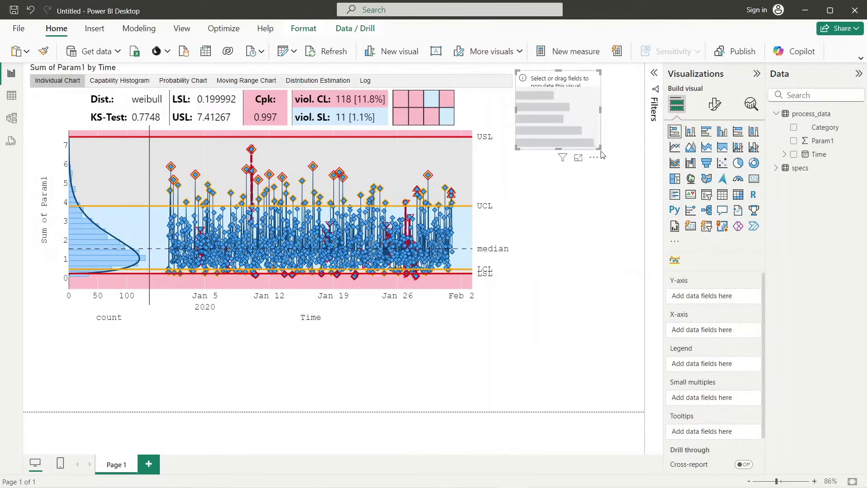
{"action": "left_click_drag", "start_coordinate": [600, 149], "coordinate": [645, 243]}
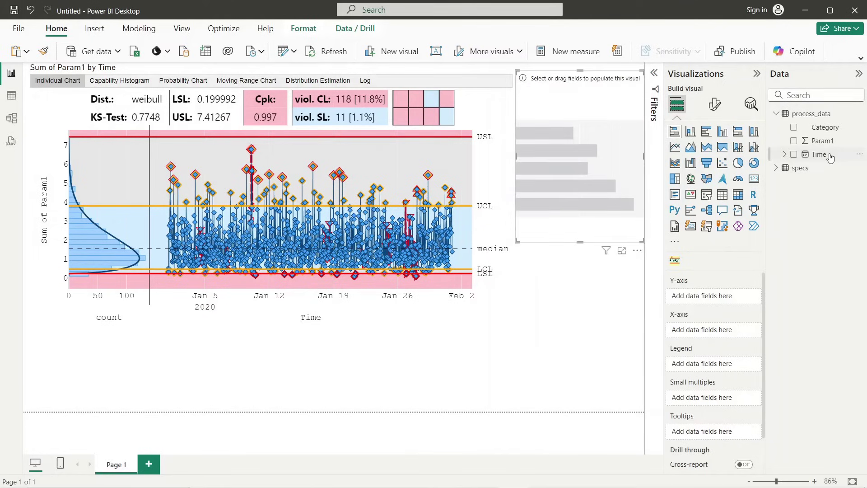
{"action": "left_click_drag", "start_coordinate": [830, 156], "coordinate": [711, 331]}
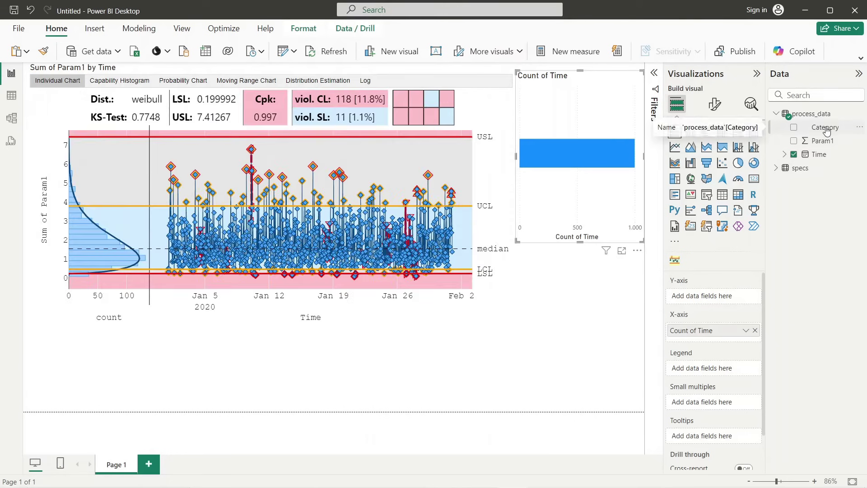
{"action": "left_click_drag", "start_coordinate": [826, 130], "coordinate": [718, 302]}
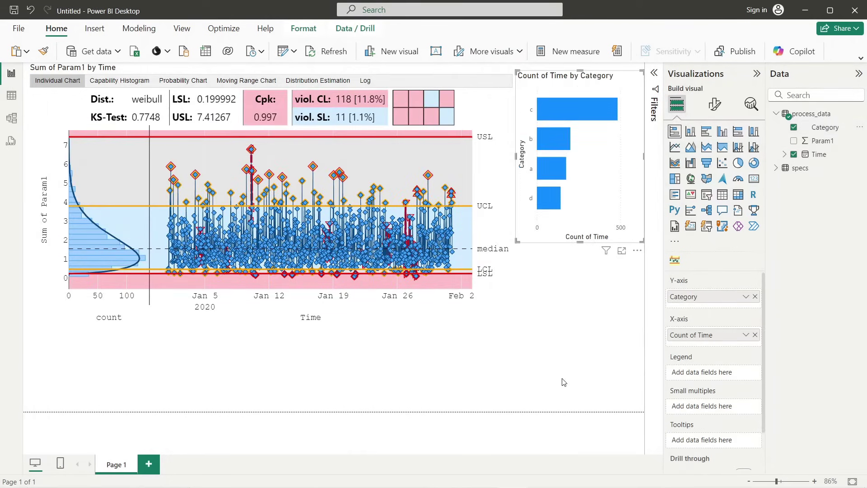
Cross-filter the SPC chart through categories d, a, b and c, then clear the filter.
{"action": "left_click", "coordinate": [551, 207]}
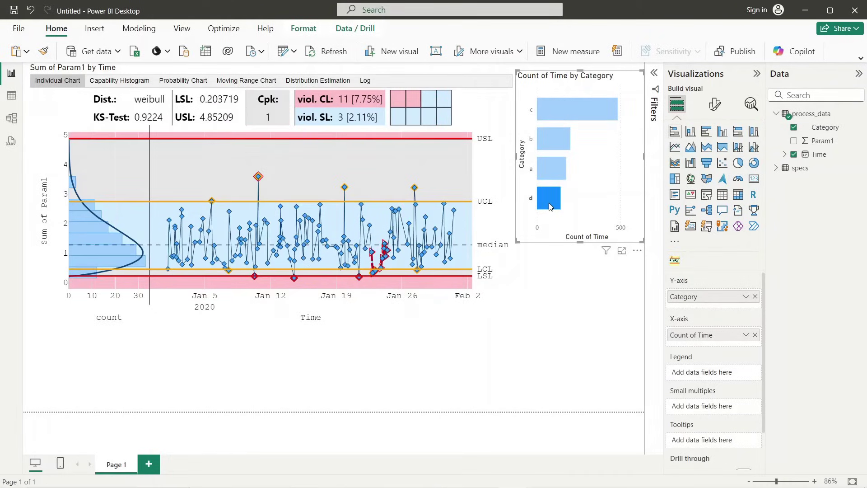
{"action": "left_click", "coordinate": [560, 176]}
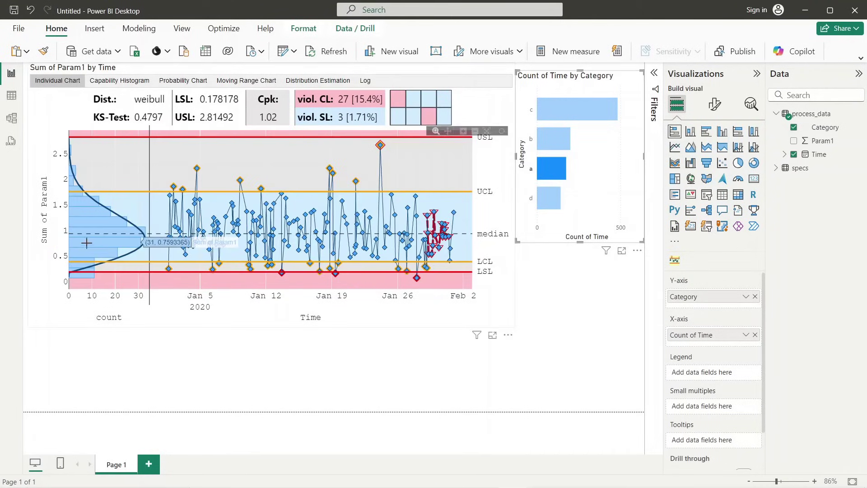
{"action": "left_click", "coordinate": [553, 143]}
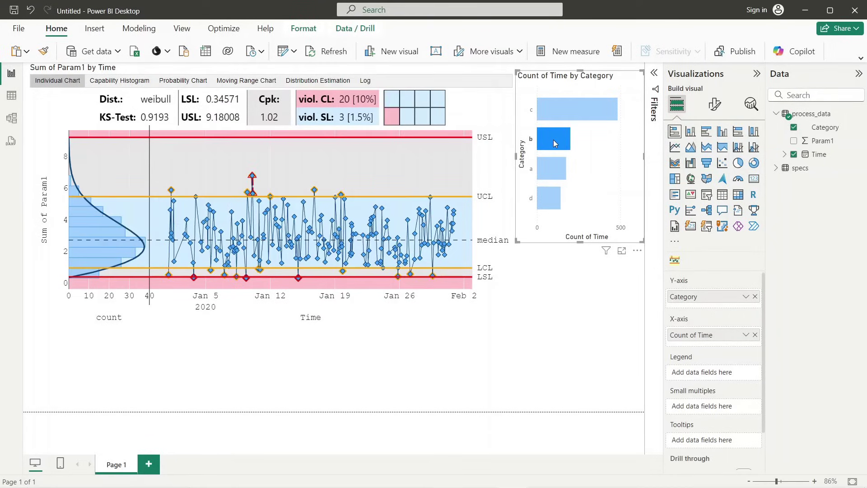
{"action": "left_click", "coordinate": [559, 112]}
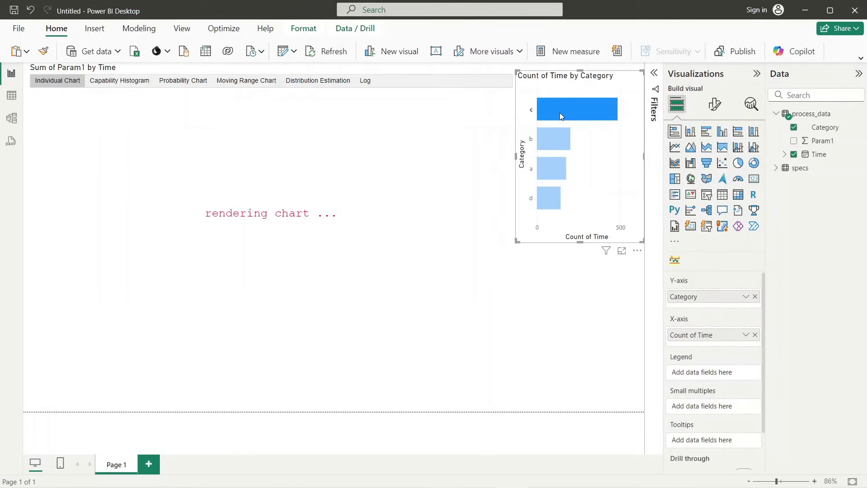
{"action": "mouse_move", "coordinate": [560, 113]}
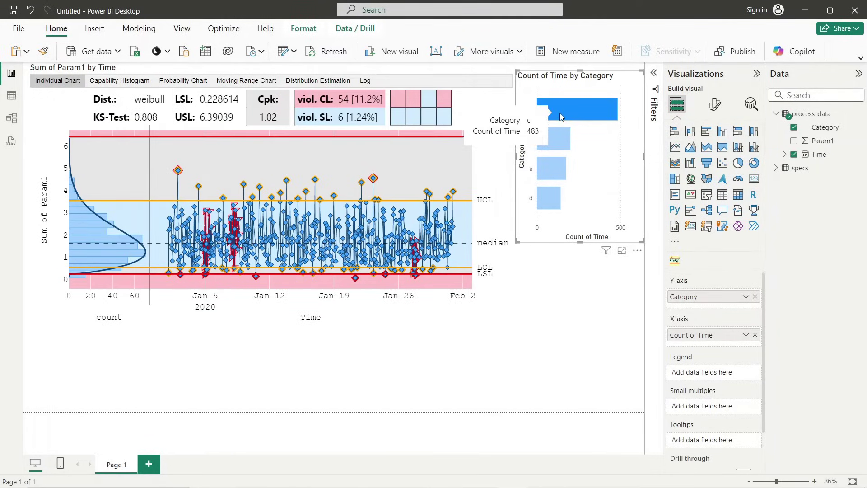
{"action": "left_click", "coordinate": [559, 113]}
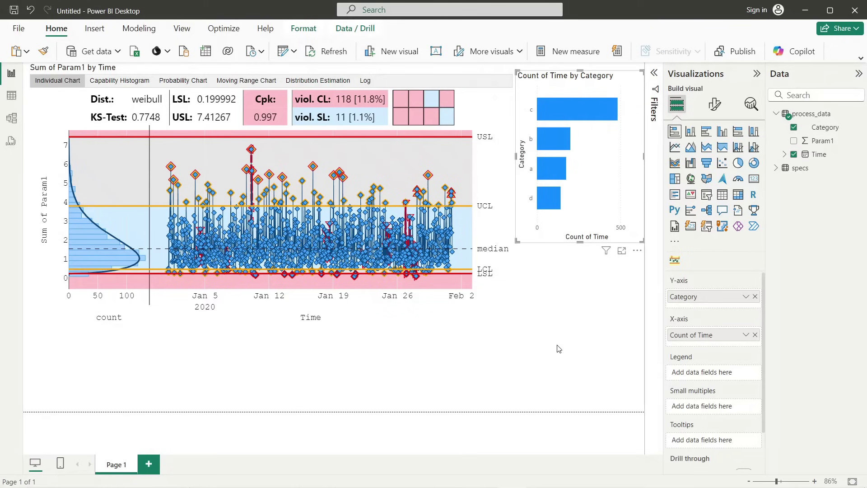
{"action": "left_click", "coordinate": [543, 362]}
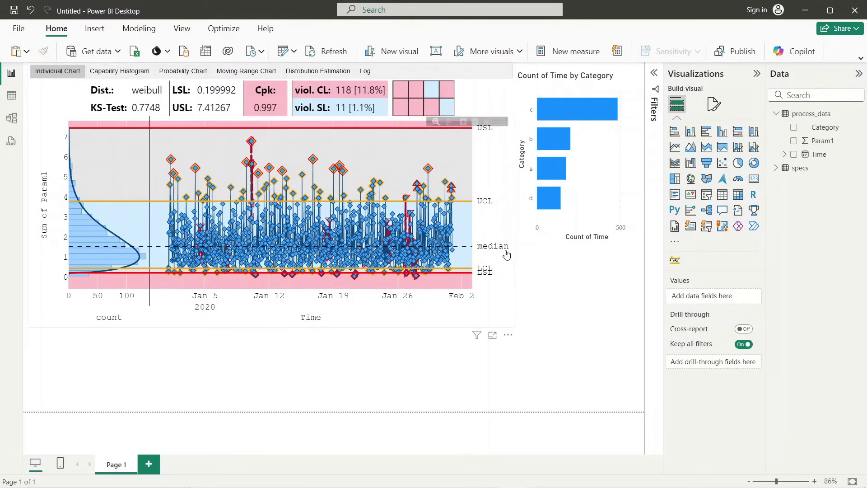
{"action": "left_click", "coordinate": [496, 231]}
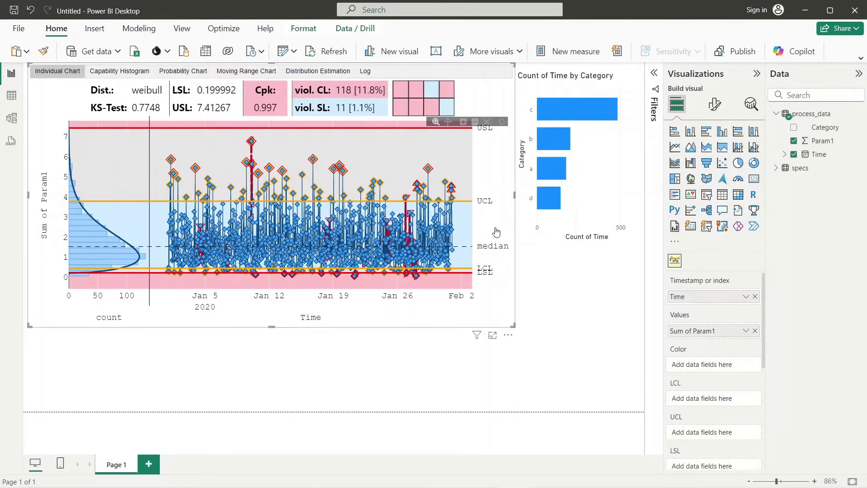
Turn on Show LCL | UCL and Show category value in the SPC visual's info panel.
{"action": "left_click", "coordinate": [714, 105]}
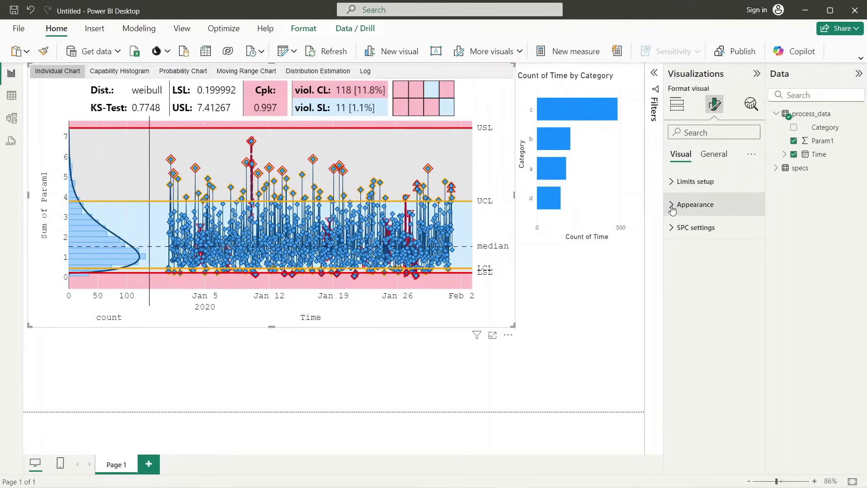
{"action": "left_click", "coordinate": [673, 210]}
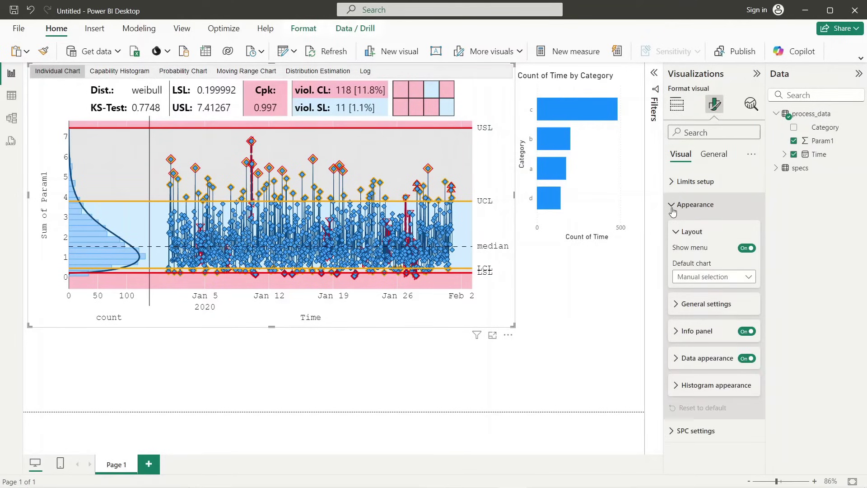
{"action": "left_click", "coordinate": [679, 334]}
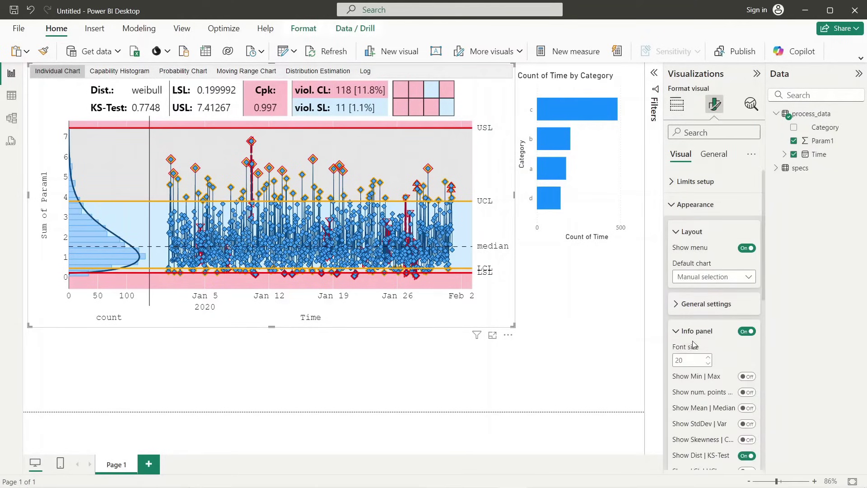
{"action": "scroll", "coordinate": [718, 364], "scroll_direction": "down", "scroll_amount": 5}
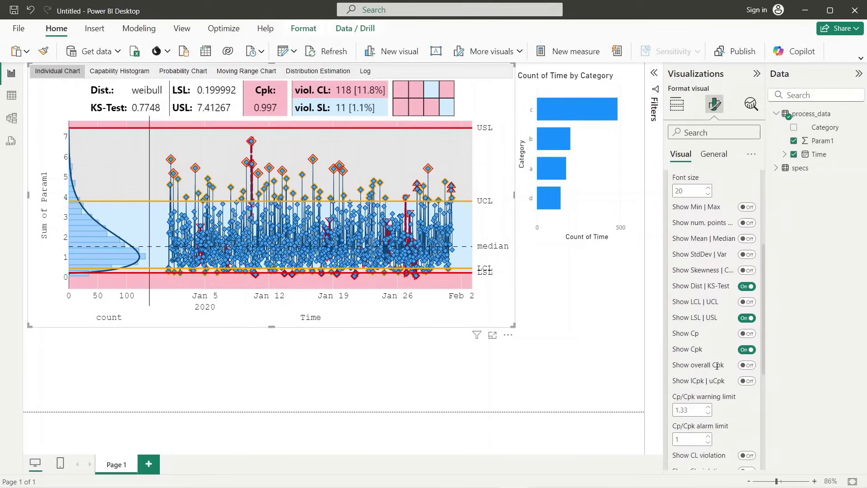
{"action": "left_click", "coordinate": [746, 302]}
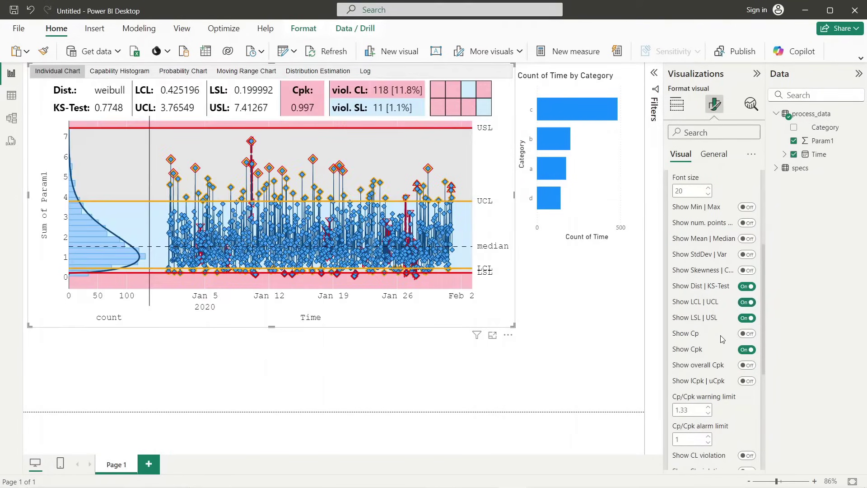
{"action": "scroll", "coordinate": [721, 338], "scroll_direction": "down", "scroll_amount": 5}
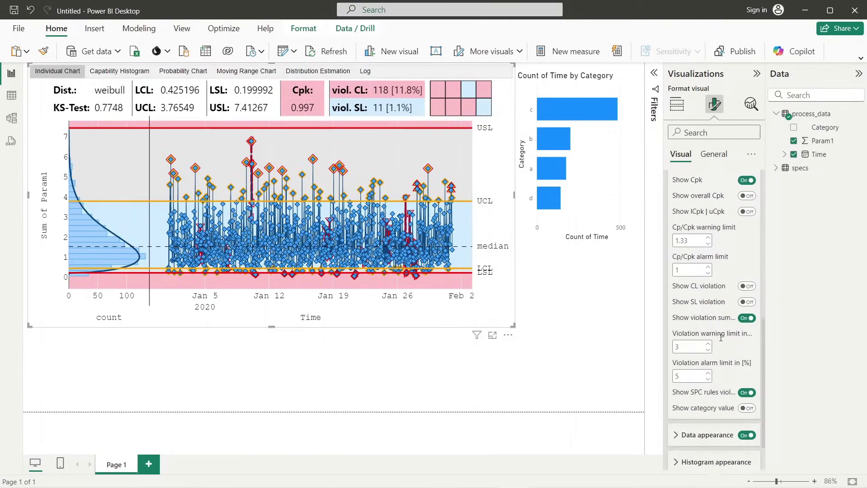
{"action": "left_click", "coordinate": [747, 408]}
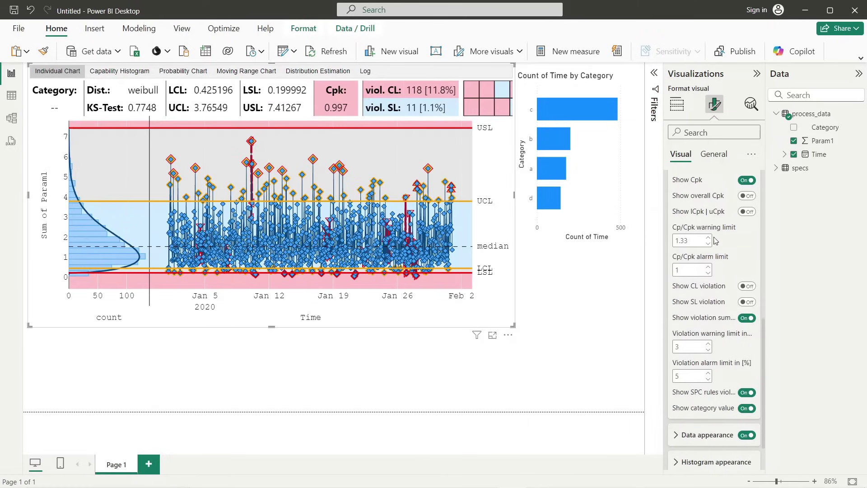
Set the info panel font size to 14 and collapse the formatting sections.
{"action": "scroll", "coordinate": [713, 235], "scroll_direction": "up", "scroll_amount": 5}
{"action": "scroll", "coordinate": [713, 234], "scroll_direction": "up", "scroll_amount": 3}
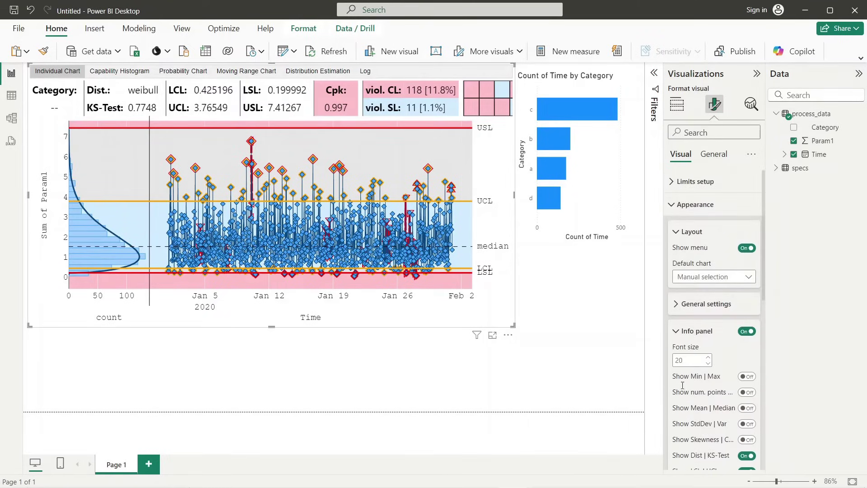
{"action": "double_click", "coordinate": [678, 360]}
{"action": "type", "text": "14"}
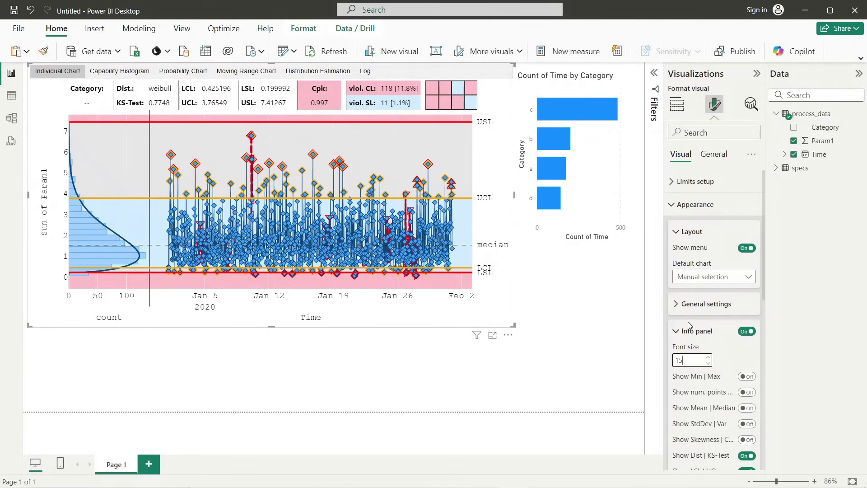
{"action": "left_click", "coordinate": [674, 336]}
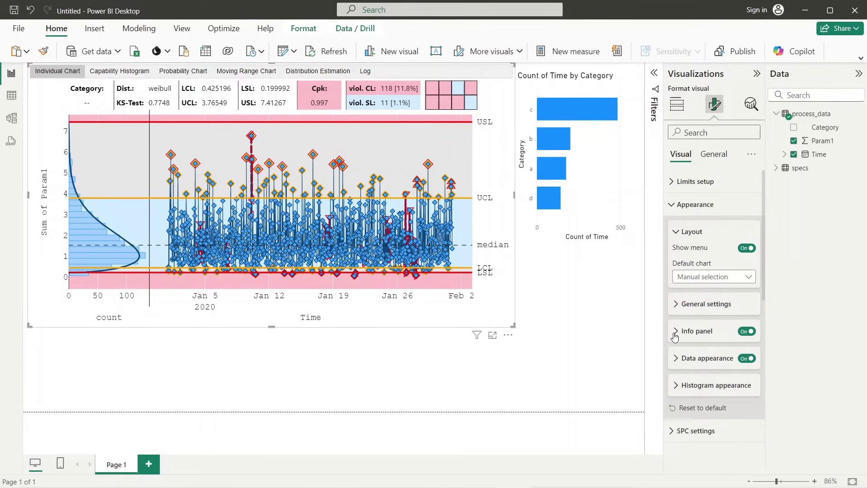
{"action": "left_click", "coordinate": [675, 207]}
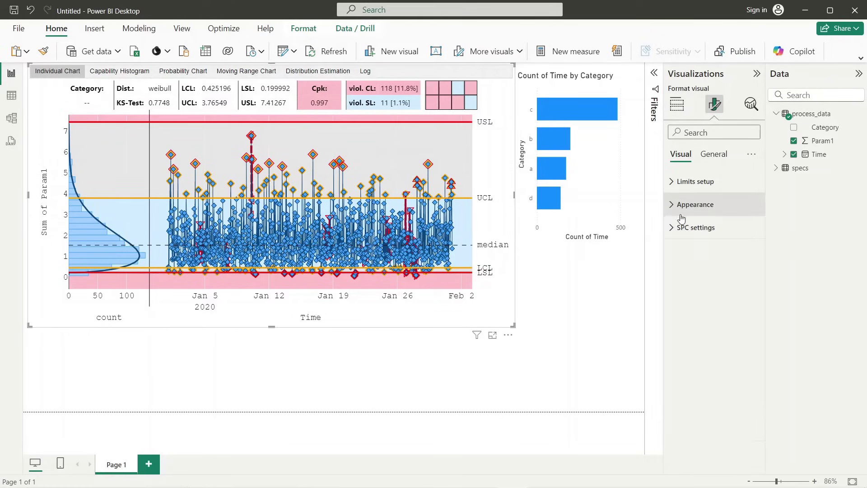
{"action": "left_click", "coordinate": [684, 116]}
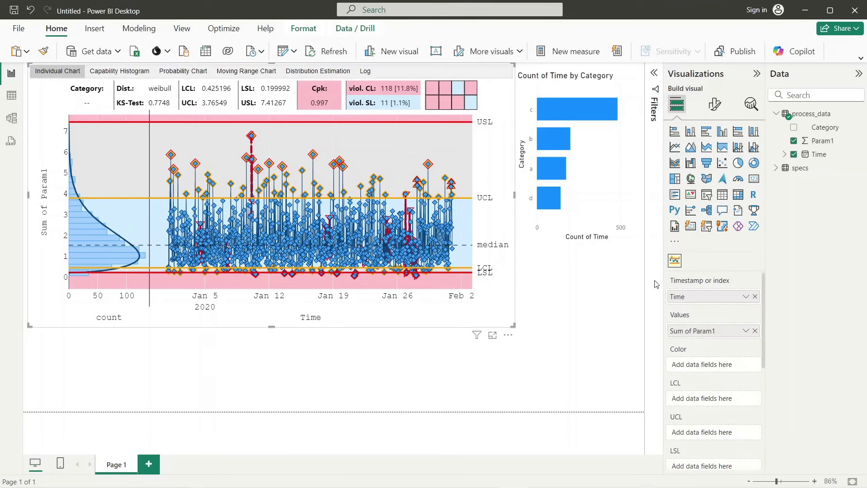
{"action": "left_click", "coordinate": [503, 364]}
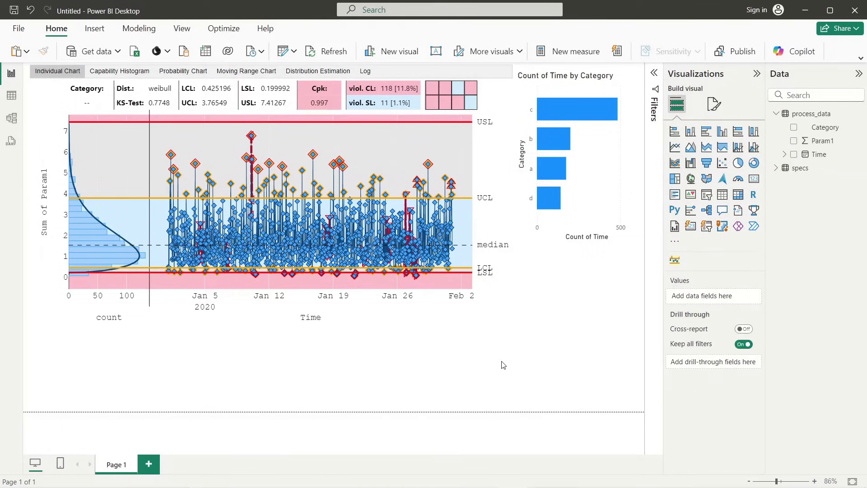
{"action": "left_click", "coordinate": [494, 221]}
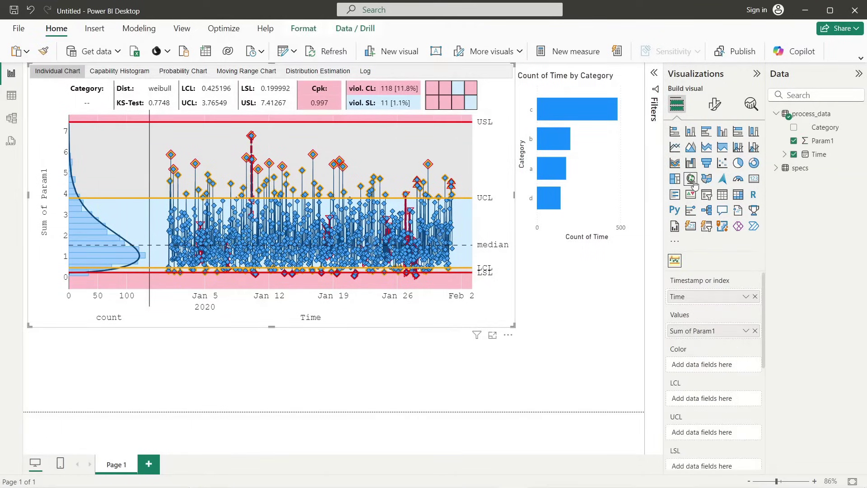
Use Category as the chart's 'Category for online SPC' field.
{"action": "scroll", "coordinate": [704, 300], "scroll_direction": "down", "scroll_amount": 5}
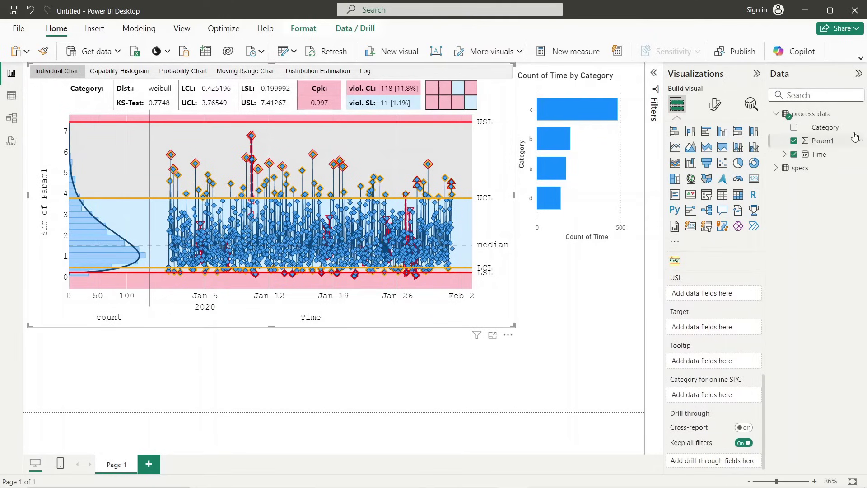
{"action": "left_click", "coordinate": [835, 130]}
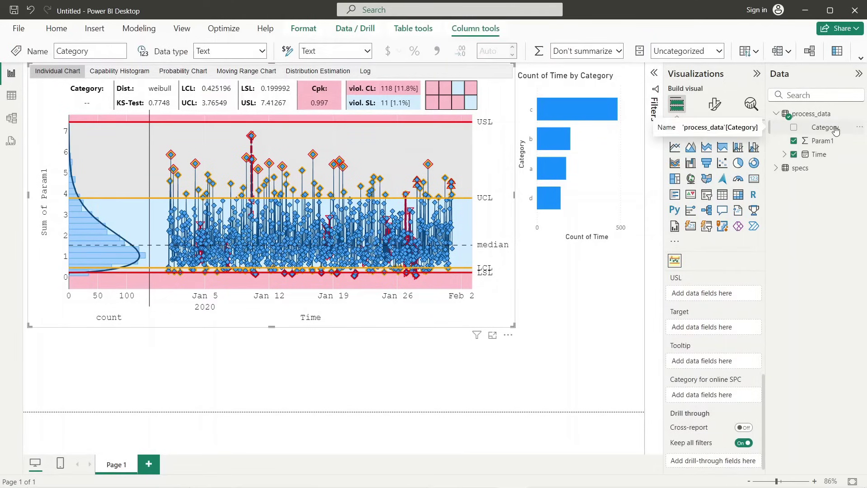
{"action": "left_click_drag", "start_coordinate": [835, 129], "coordinate": [735, 398]}
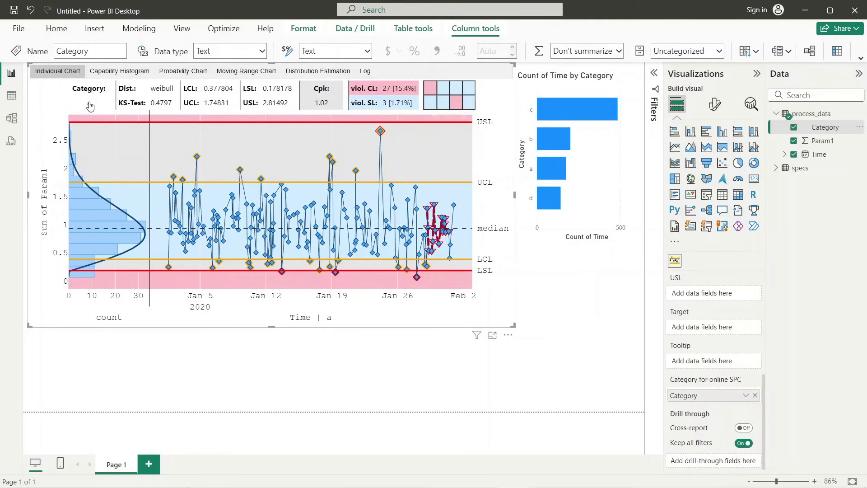
Switch to the Excel workbook and select the last timestamp cell A1001.
{"action": "mouse_move", "coordinate": [89, 105]}
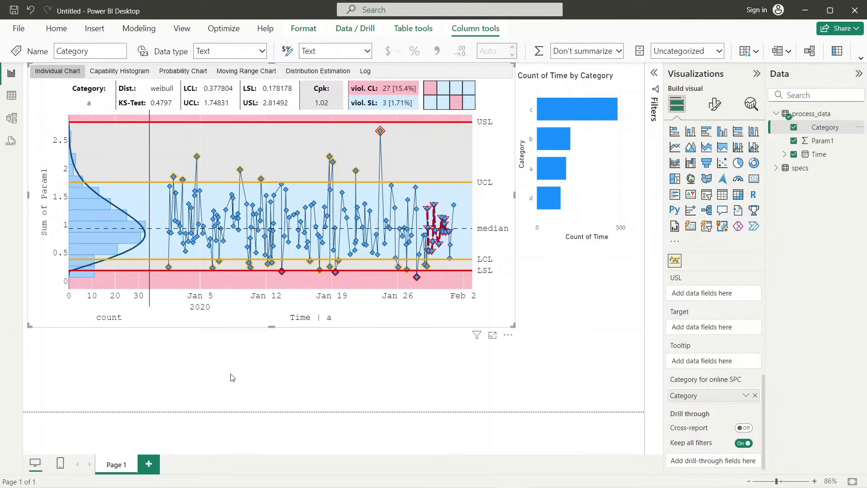
{"action": "key", "text": "alt+Tab"}
{"action": "left_click", "coordinate": [266, 307]}
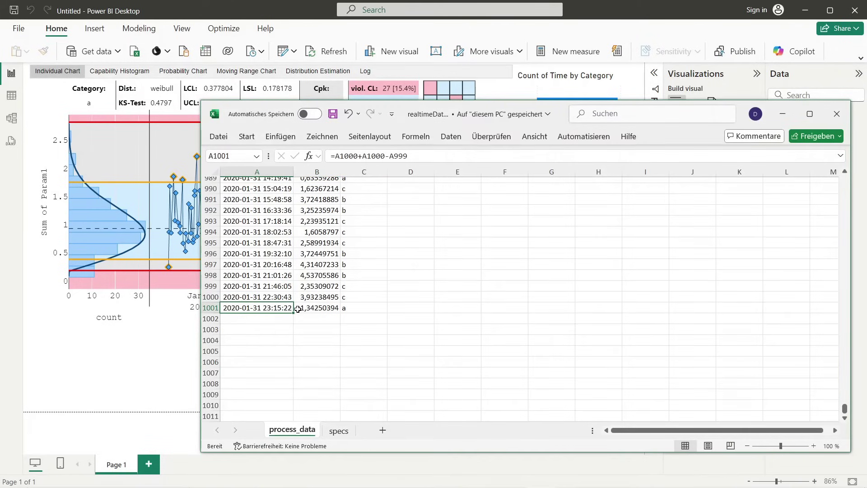
{"action": "left_click_drag", "start_coordinate": [294, 313], "coordinate": [293, 325]}
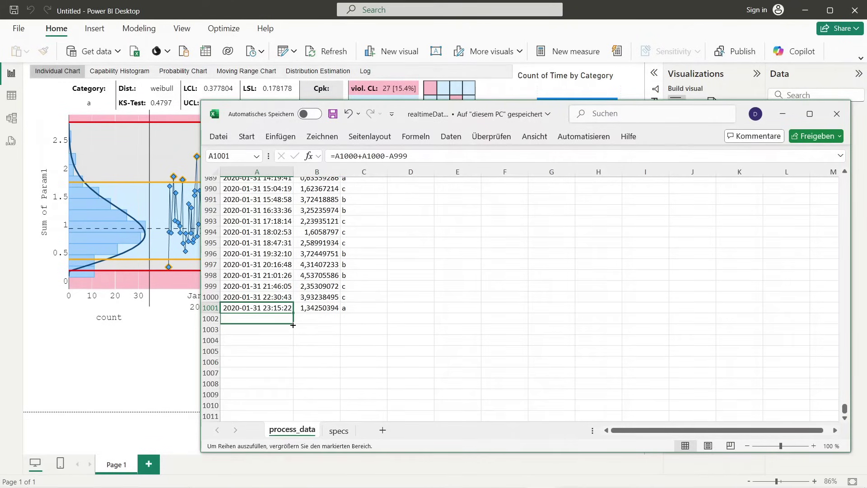
{"action": "left_click", "coordinate": [320, 319]}
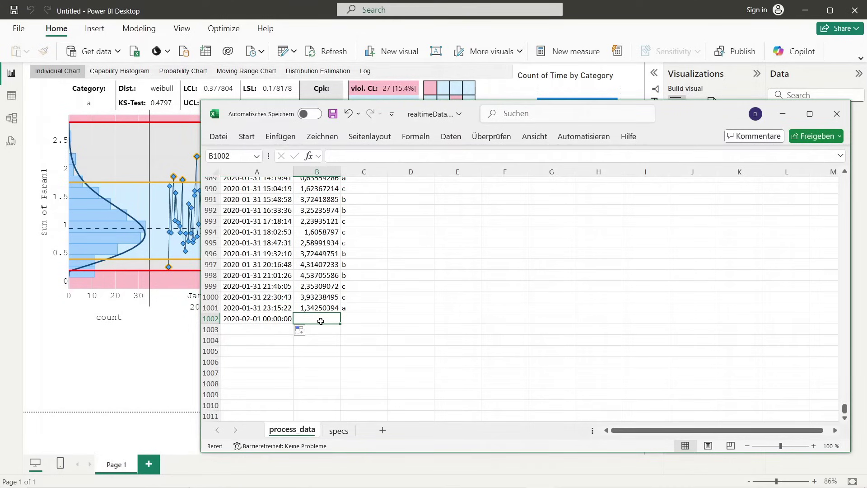
{"action": "type", "text": "4"}
{"action": "key", "text": "Return"}
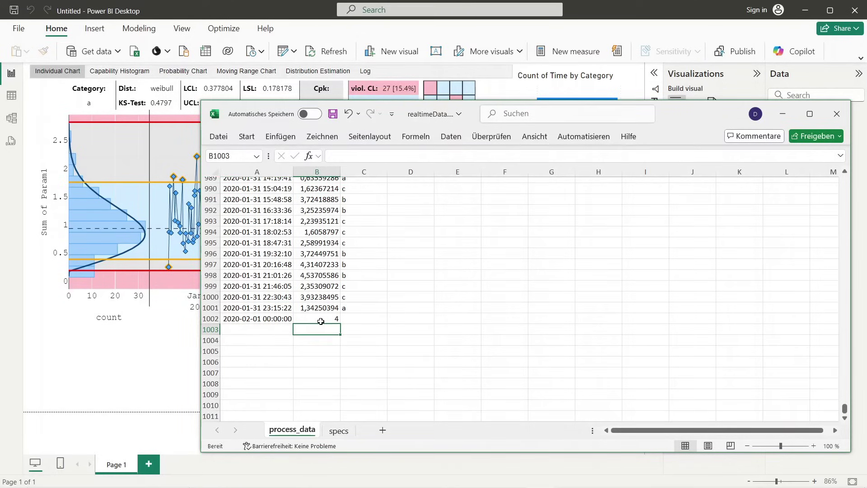
{"action": "left_click", "coordinate": [355, 318]}
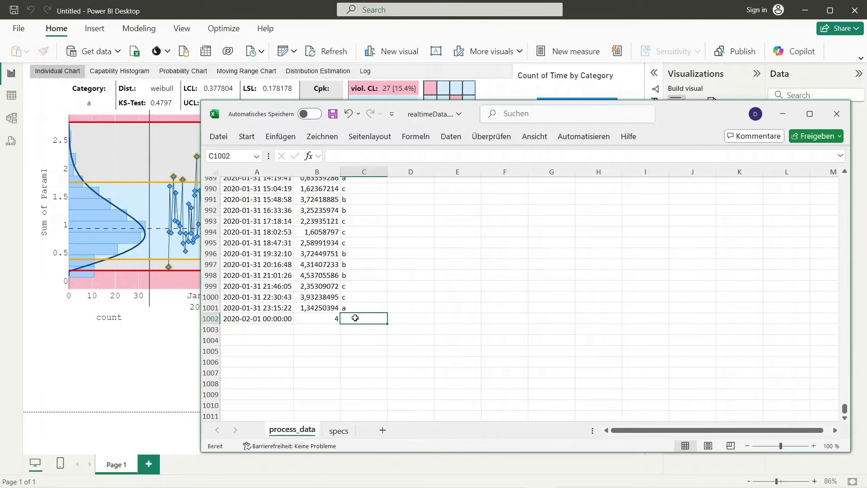
{"action": "type", "text": "b"}
{"action": "key", "text": "Return"}
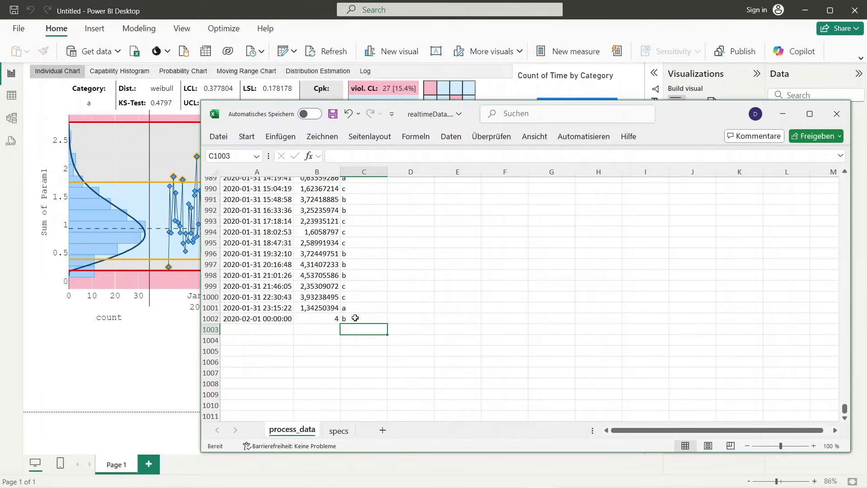
{"action": "left_click", "coordinate": [333, 113]}
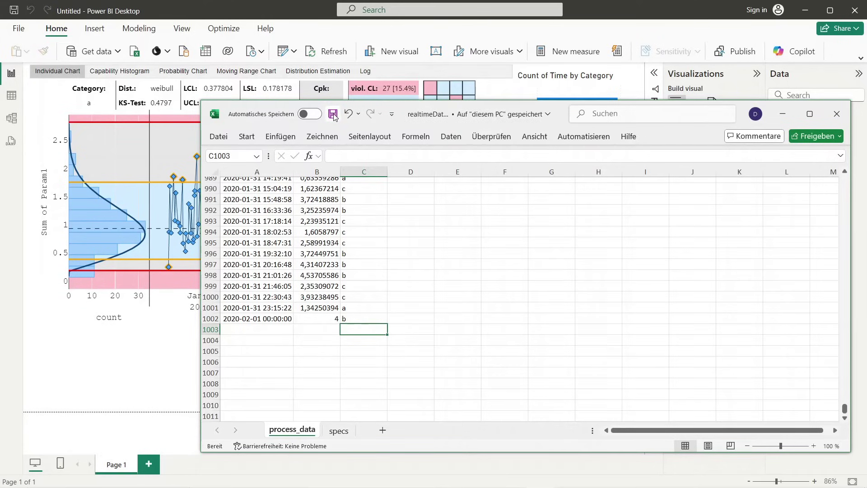
{"action": "left_click", "coordinate": [152, 348]}
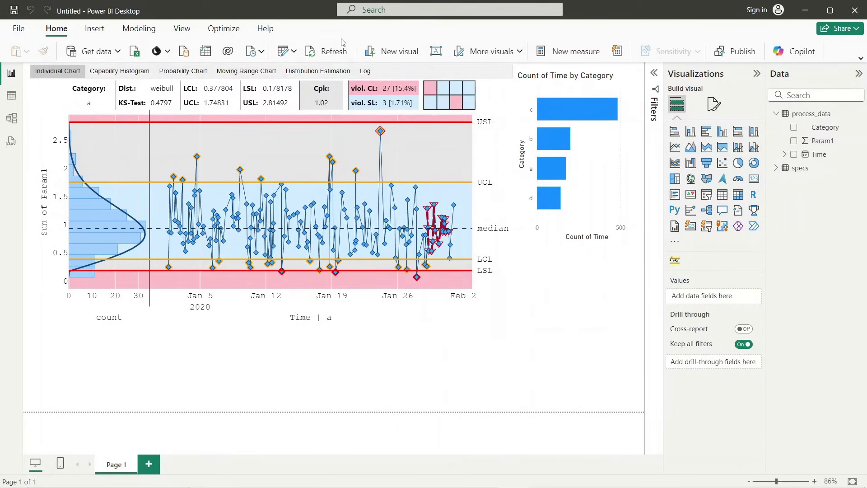
Refresh the data and zoom in to verify the new 2020-02-01 point of 4, then autoscale back.
{"action": "left_click", "coordinate": [334, 53]}
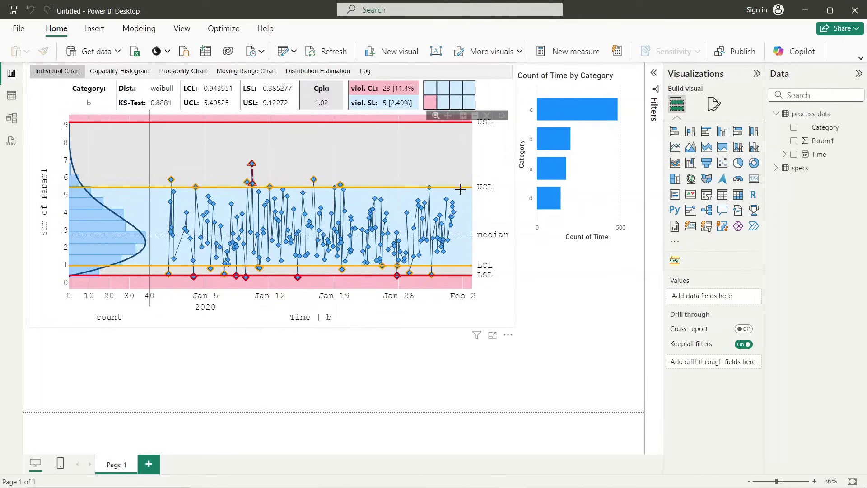
{"action": "left_click_drag", "start_coordinate": [460, 190], "coordinate": [432, 252]}
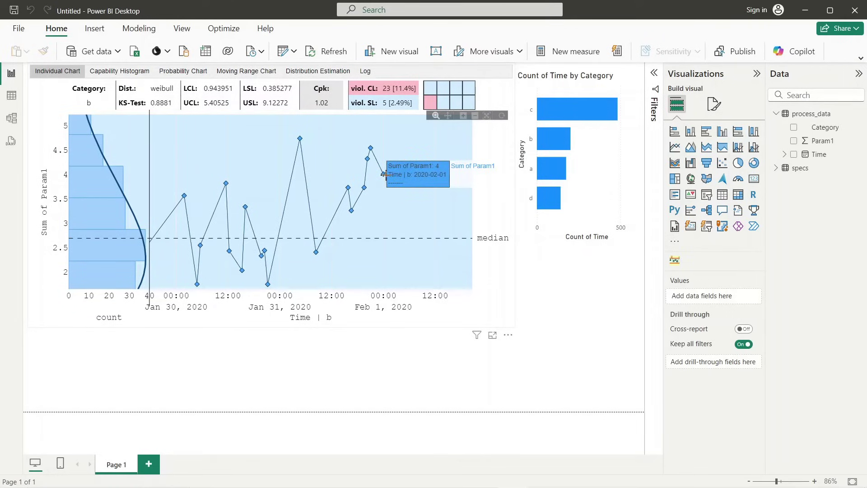
{"action": "left_click", "coordinate": [487, 118]}
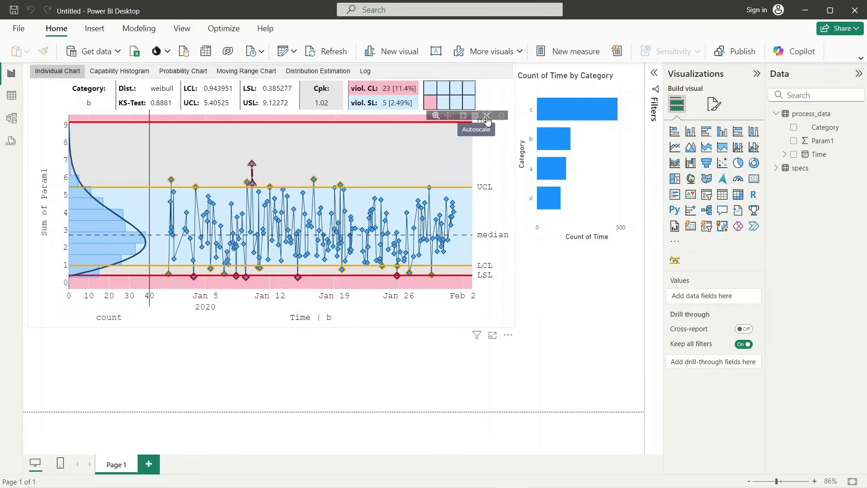
{"action": "left_click", "coordinate": [573, 334]}
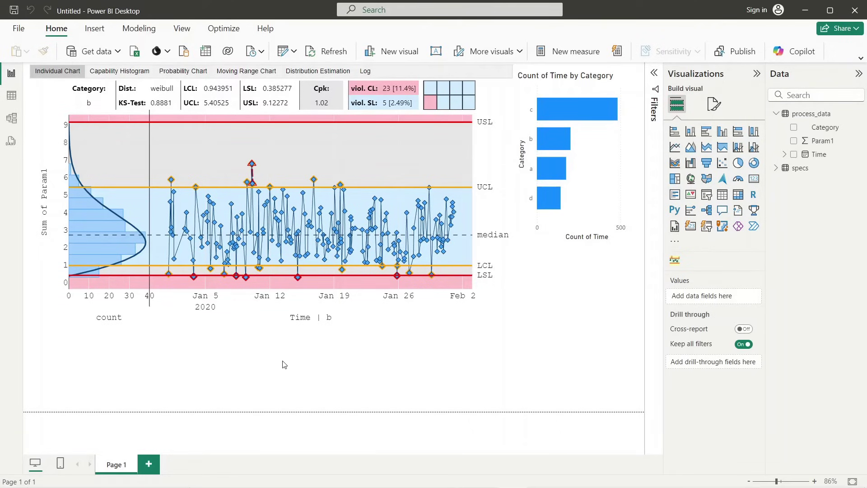
Relate specs Category to process_data Category in Model view with cross-filter direction Both.
{"action": "left_click", "coordinate": [12, 119]}
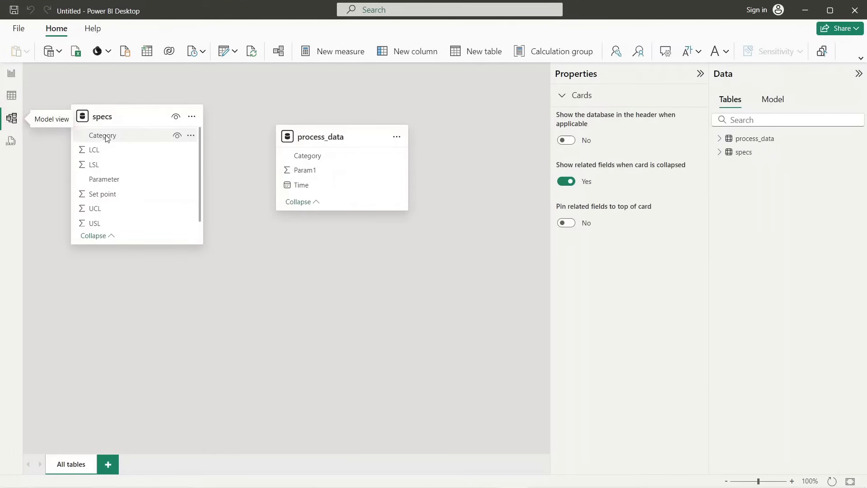
{"action": "left_click_drag", "start_coordinate": [107, 137], "coordinate": [304, 156]}
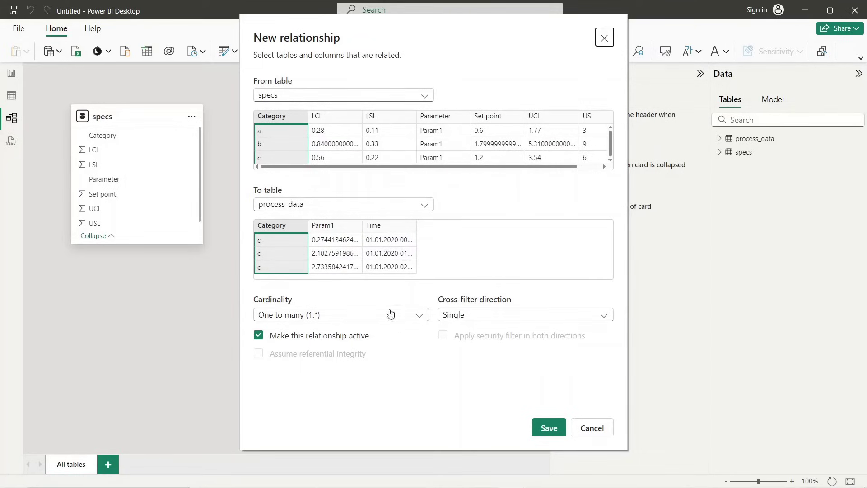
{"action": "left_click", "coordinate": [467, 318]}
{"action": "left_click", "coordinate": [465, 344]}
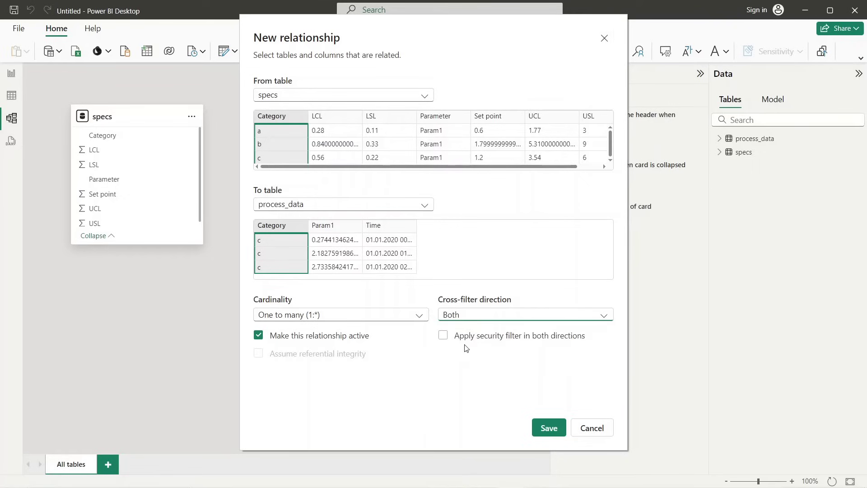
{"action": "left_click", "coordinate": [550, 430]}
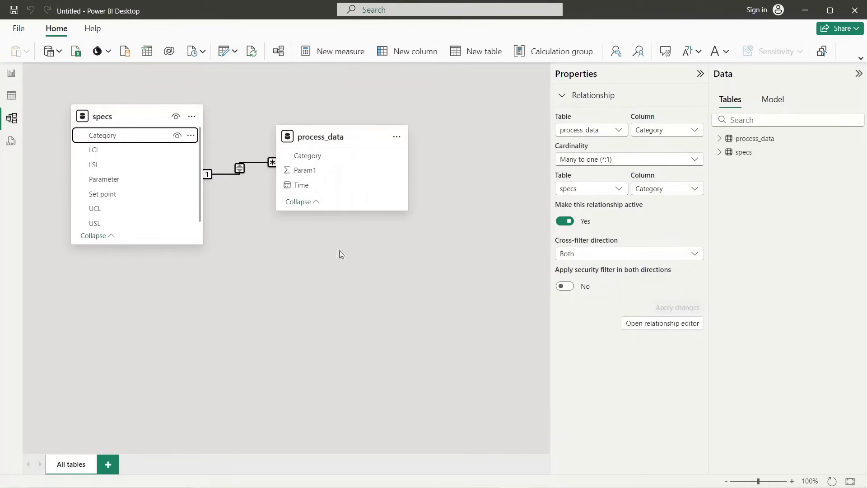
{"action": "left_click", "coordinate": [13, 75]}
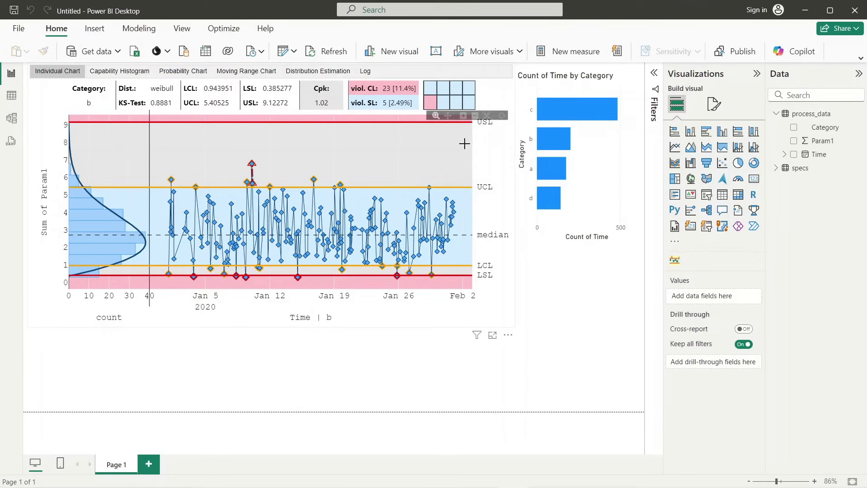
Feed the specs LCL, LSL, UCL and USL fields into the SPC chart's matching limit wells.
{"action": "left_click", "coordinate": [489, 160]}
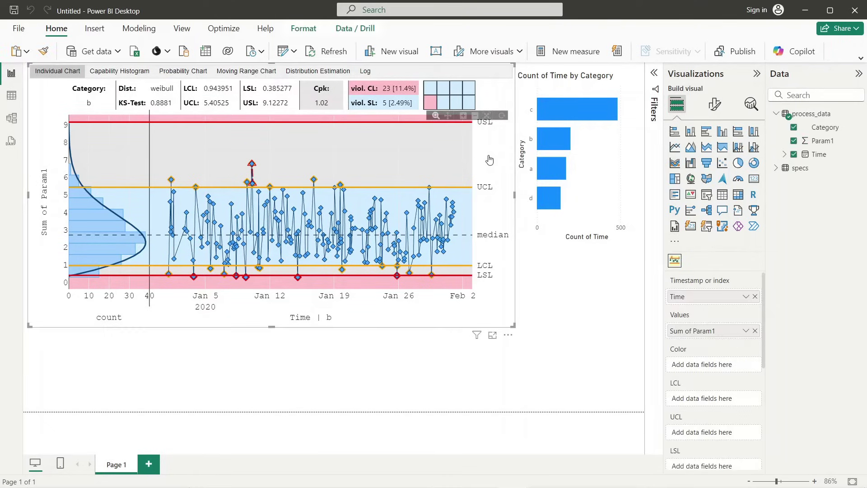
{"action": "left_click", "coordinate": [781, 171]}
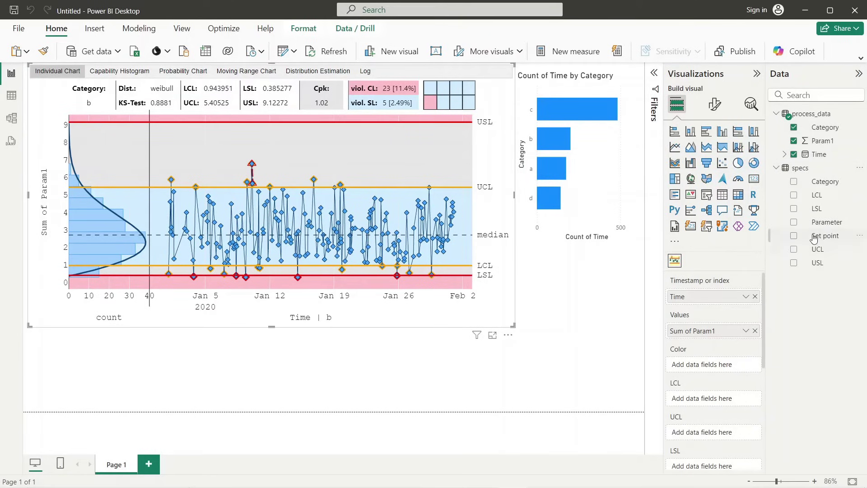
{"action": "left_click_drag", "start_coordinate": [819, 197], "coordinate": [723, 397]}
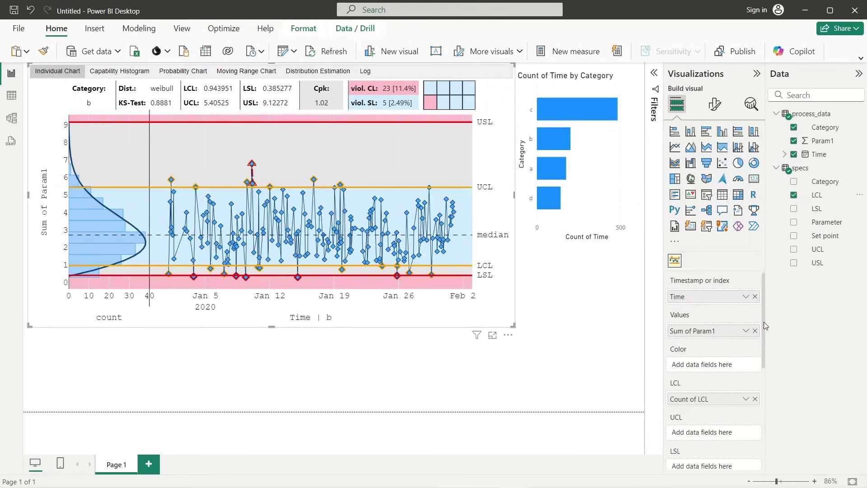
{"action": "scroll", "coordinate": [740, 343], "scroll_direction": "down", "scroll_amount": 3}
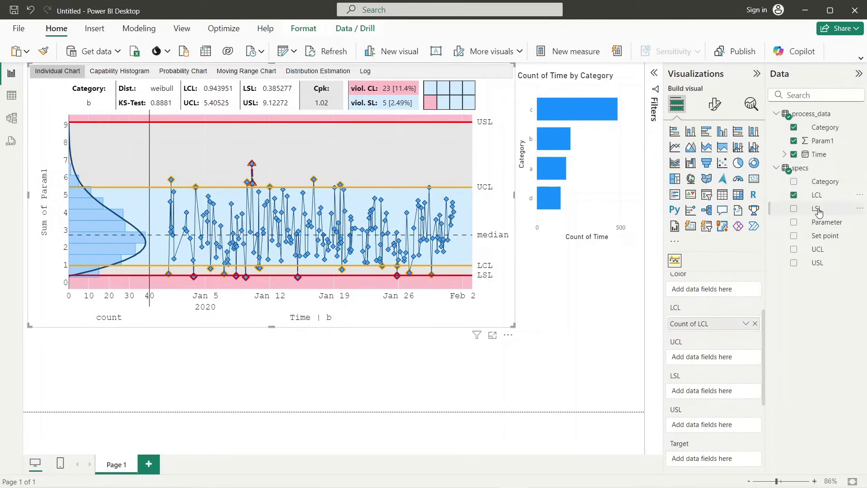
{"action": "left_click_drag", "start_coordinate": [817, 209], "coordinate": [725, 389]}
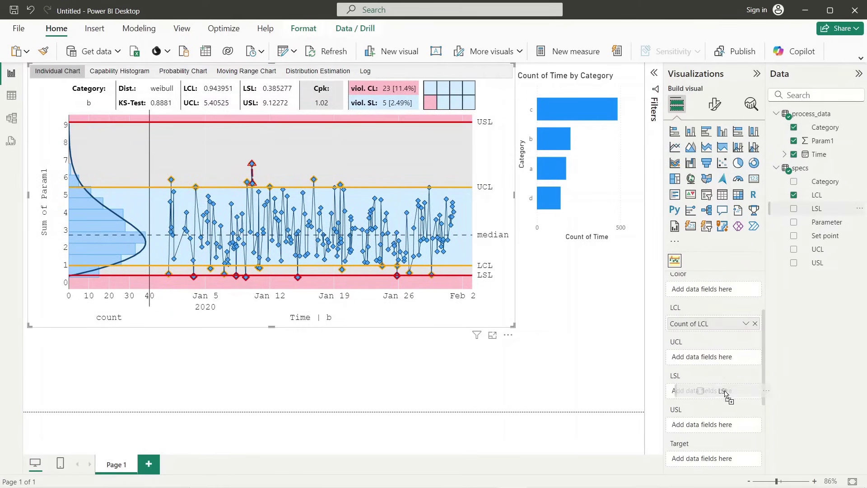
{"action": "left_click_drag", "start_coordinate": [818, 251], "coordinate": [733, 355]}
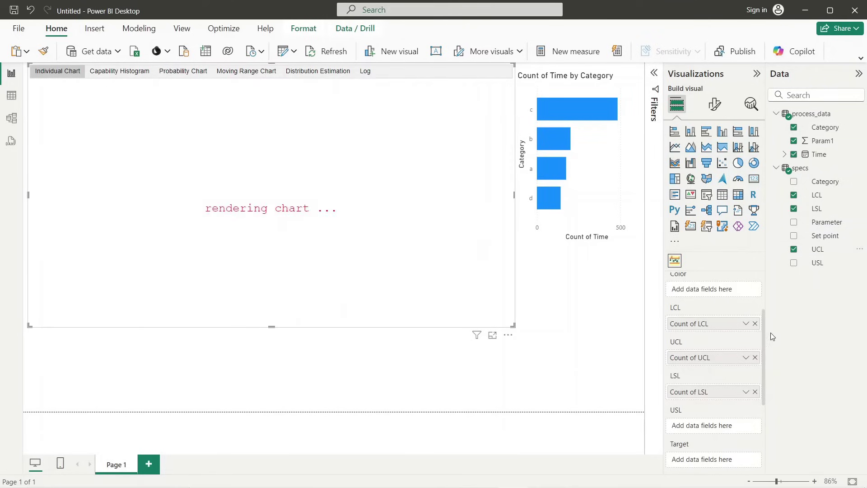
{"action": "scroll", "coordinate": [763, 356], "scroll_direction": "down", "scroll_amount": 2}
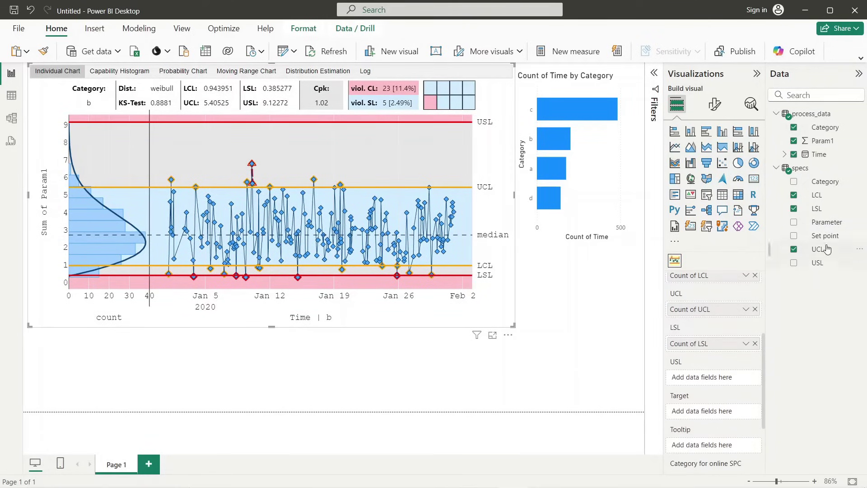
{"action": "left_click_drag", "start_coordinate": [818, 263], "coordinate": [730, 381]}
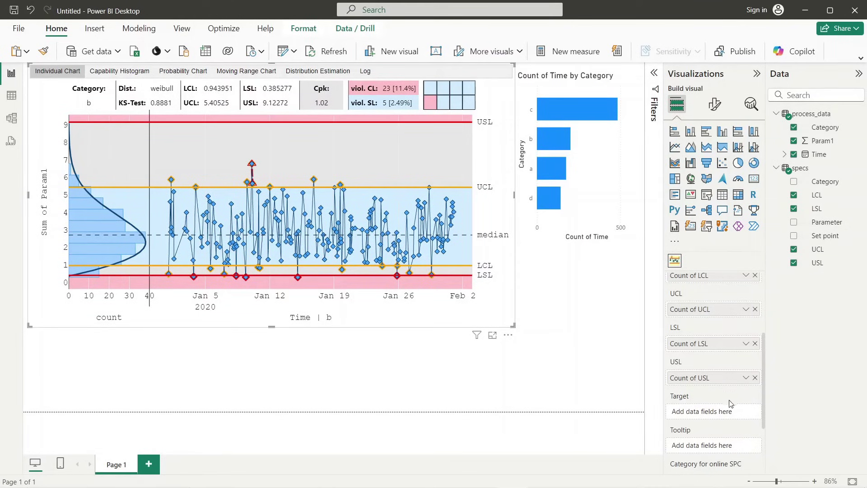
Change the USL, LSL, UCL and LCL aggregations to Average.
{"action": "left_click", "coordinate": [745, 378]}
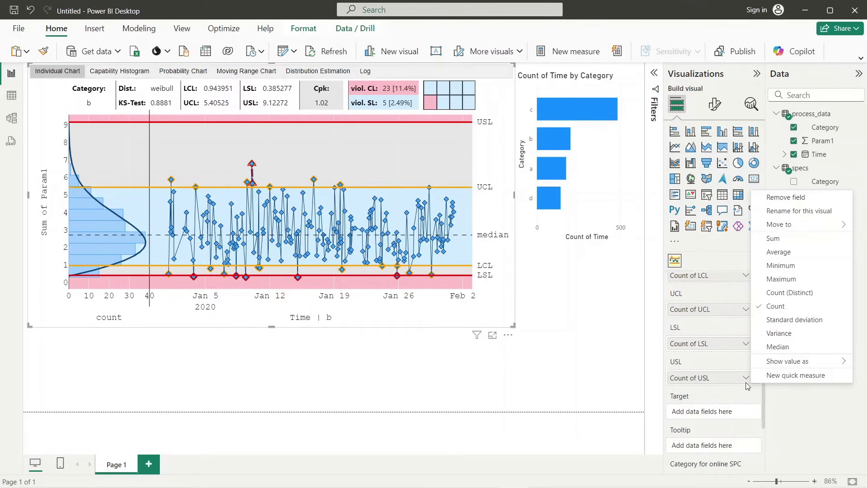
{"action": "left_click", "coordinate": [783, 253]}
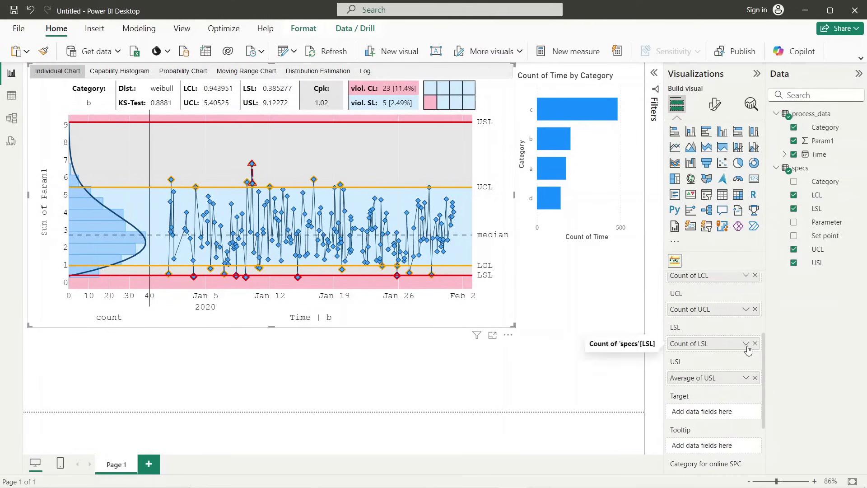
{"action": "left_click", "coordinate": [746, 345]}
{"action": "left_click", "coordinate": [778, 218]}
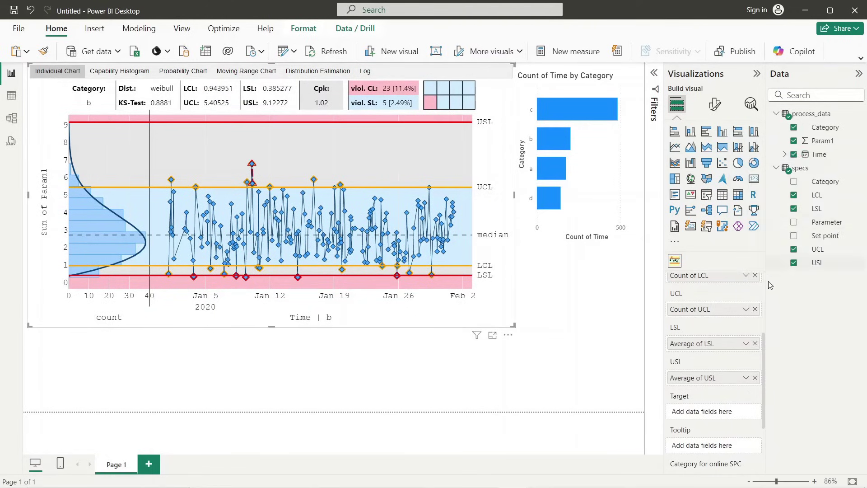
{"action": "left_click", "coordinate": [746, 308]}
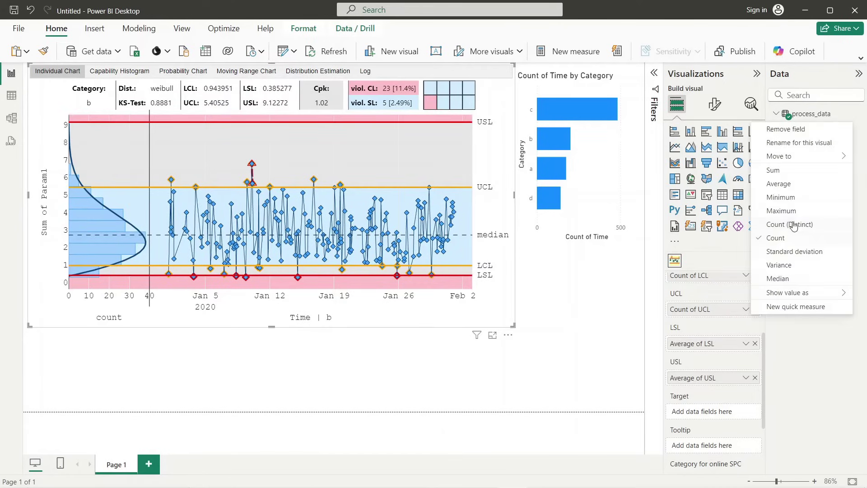
{"action": "left_click", "coordinate": [778, 183]}
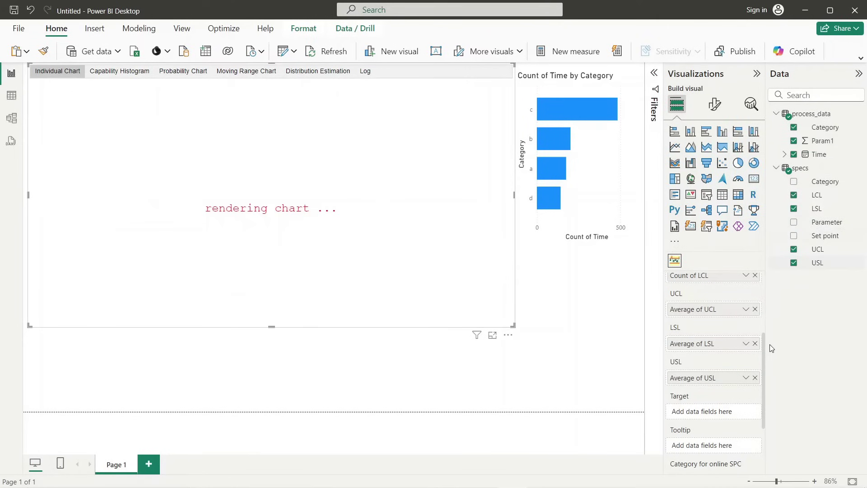
{"action": "scroll", "coordinate": [759, 350], "scroll_direction": "up", "scroll_amount": 2}
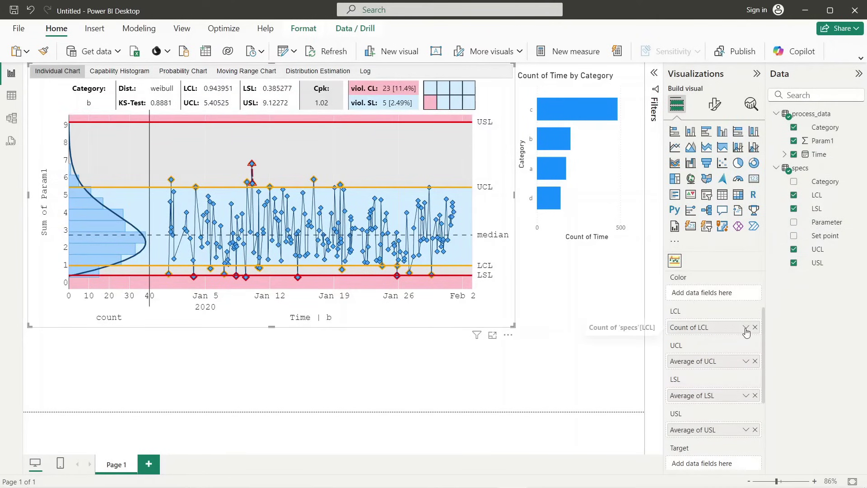
{"action": "left_click", "coordinate": [746, 326]}
{"action": "left_click", "coordinate": [777, 201]}
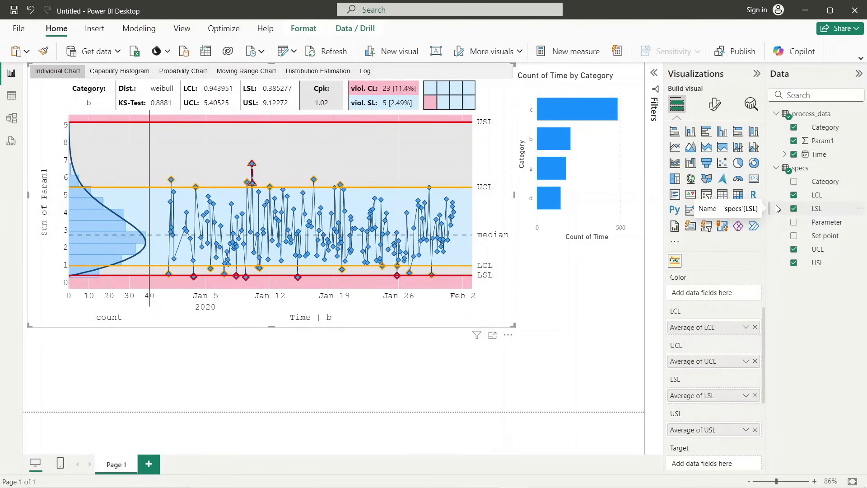
{"action": "scroll", "coordinate": [764, 328], "scroll_direction": "up", "scroll_amount": 3}
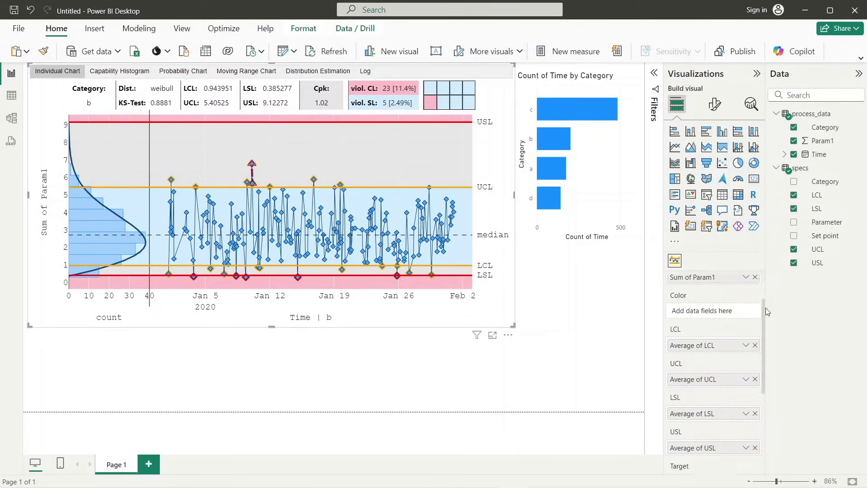
{"action": "left_click", "coordinate": [712, 107]}
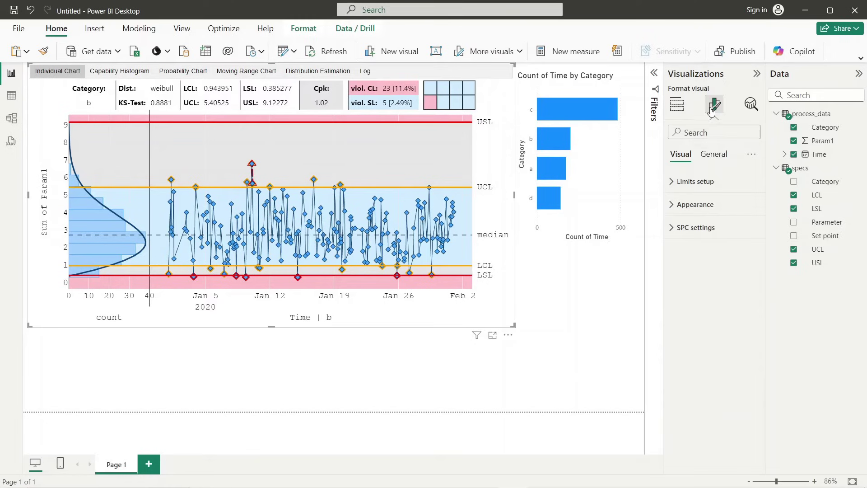
Set the UCL and LCL limit types in Limits setup to come from the data.
{"action": "left_click", "coordinate": [677, 181]}
{"action": "left_click", "coordinate": [756, 242]}
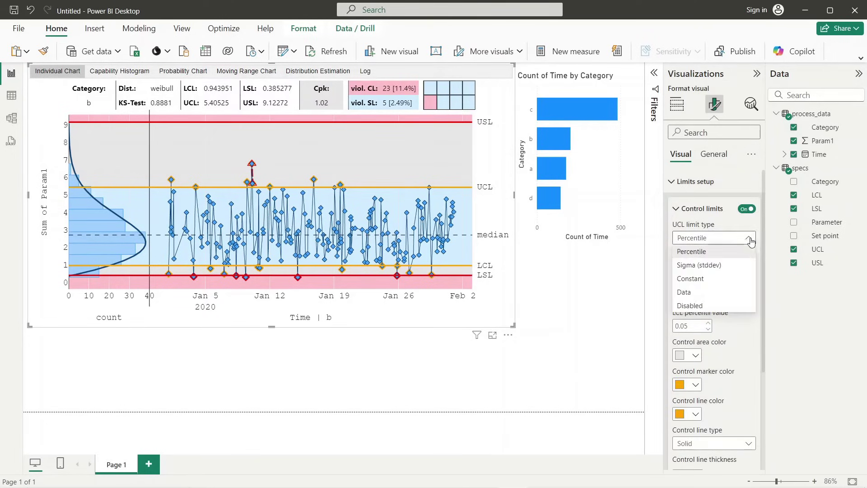
{"action": "left_click", "coordinate": [700, 293]}
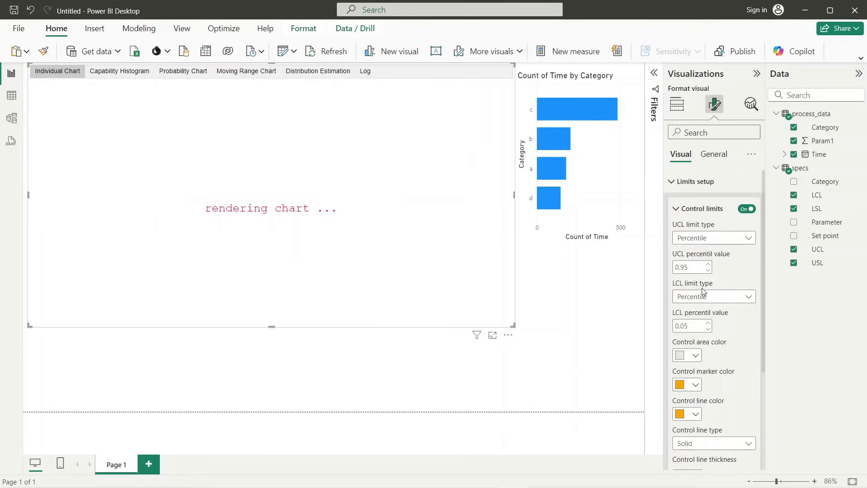
{"action": "left_click", "coordinate": [748, 297]}
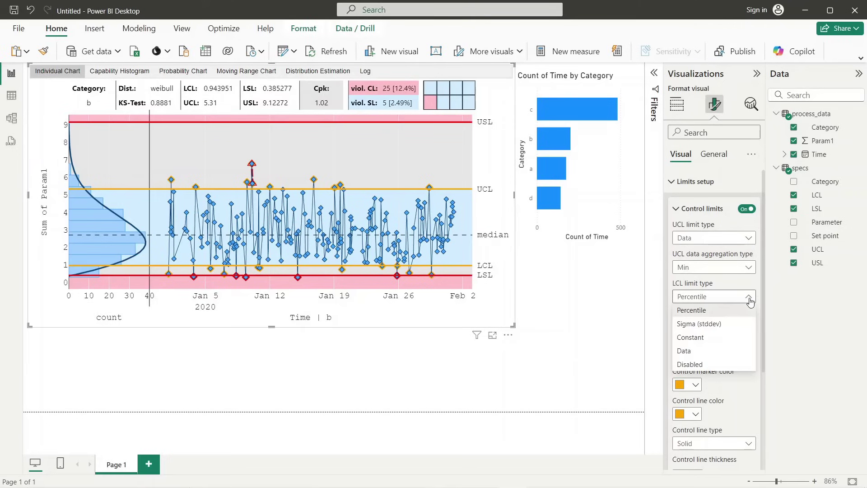
{"action": "left_click", "coordinate": [688, 354]}
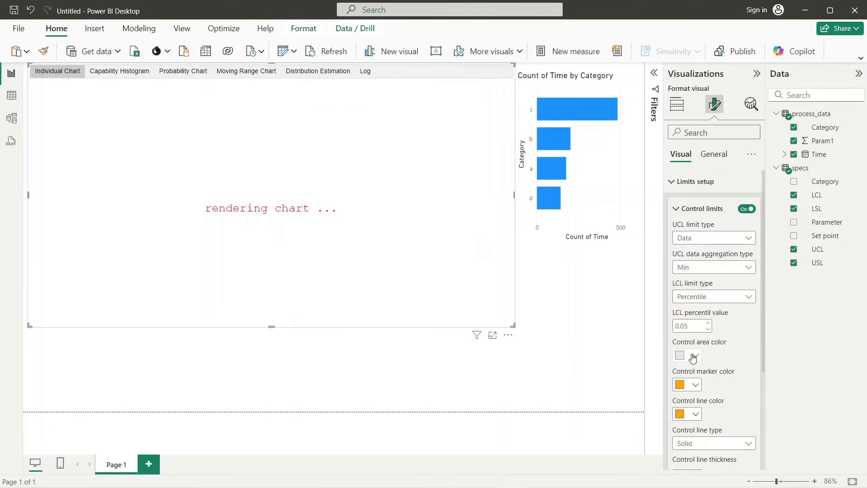
{"action": "left_click", "coordinate": [677, 209]}
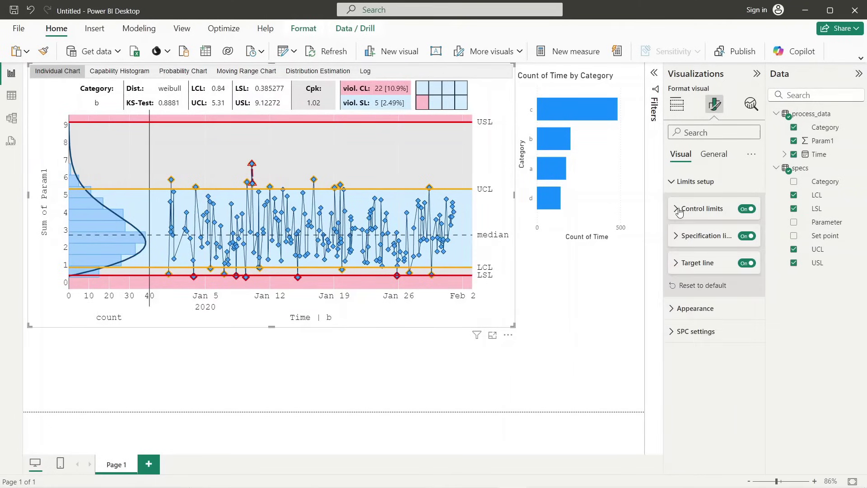
Take the USL and LSL specification limits from the data, giving USL 9 and LSL 0.33.
{"action": "left_click", "coordinate": [675, 236]}
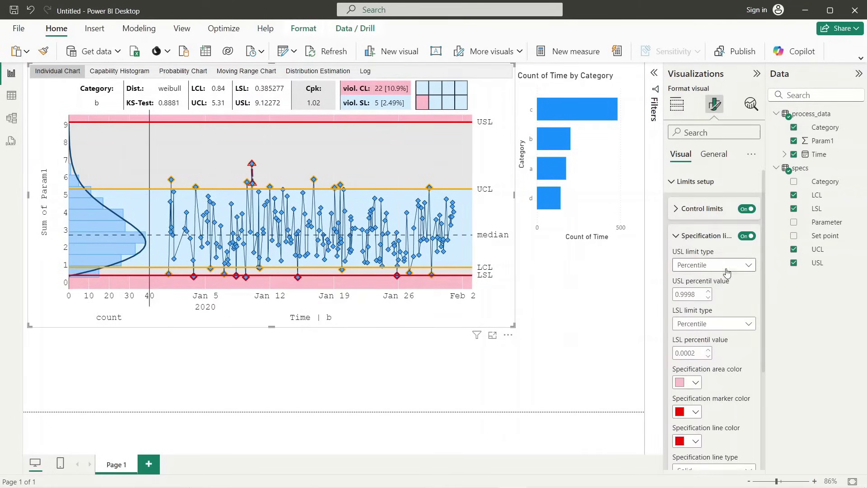
{"action": "left_click", "coordinate": [727, 271]}
{"action": "left_click", "coordinate": [696, 322]}
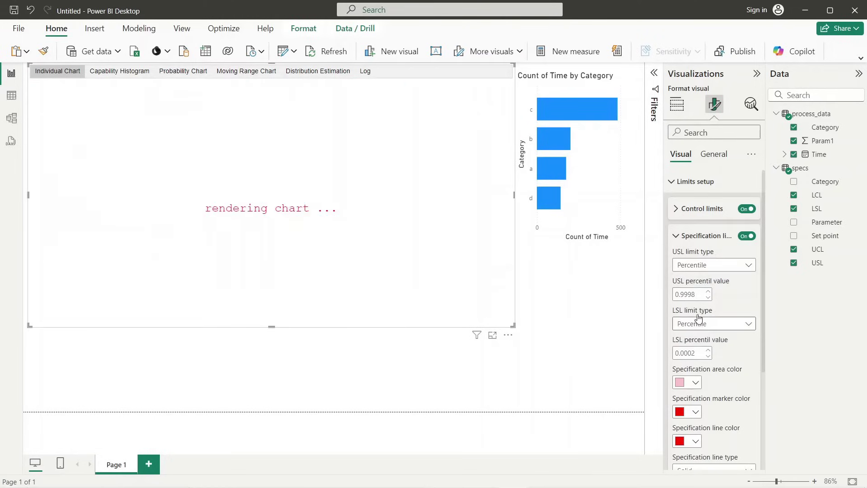
{"action": "left_click", "coordinate": [729, 325]}
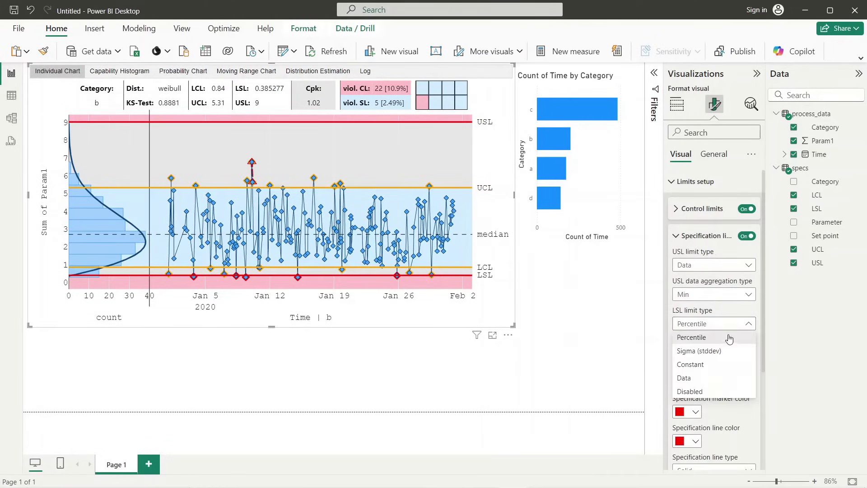
{"action": "left_click", "coordinate": [702, 379]}
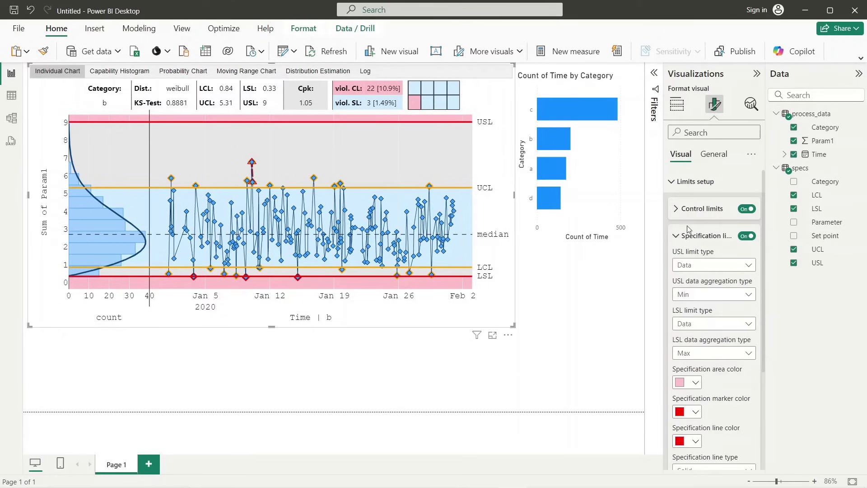
{"action": "left_click", "coordinate": [676, 237]}
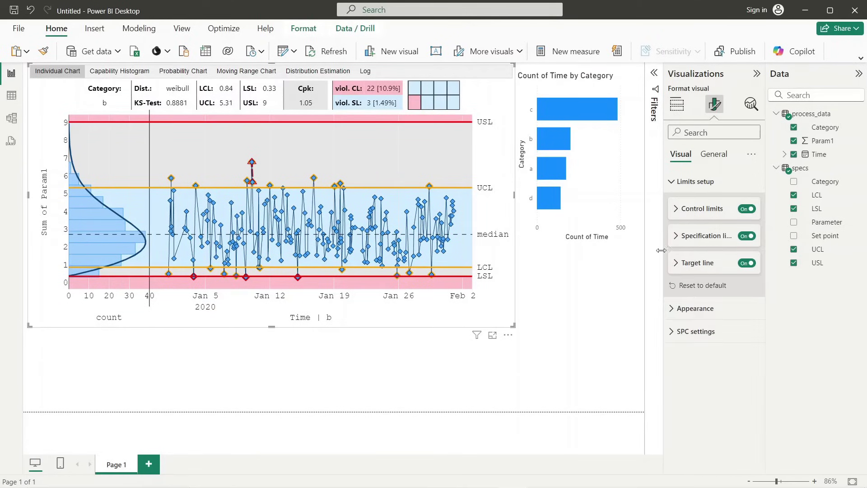
{"action": "left_click", "coordinate": [368, 370]}
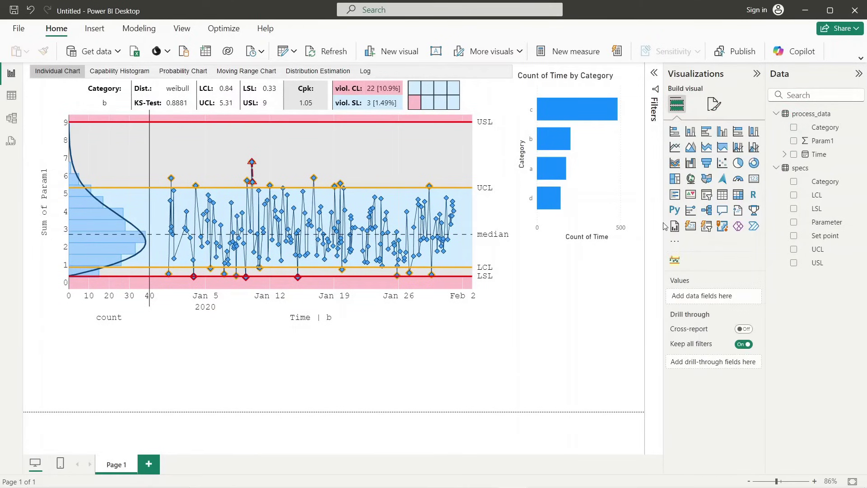
Add a table with specs Category, LCL, UCL, LSL, USL and Set point columns.
{"action": "left_click", "coordinate": [721, 194]}
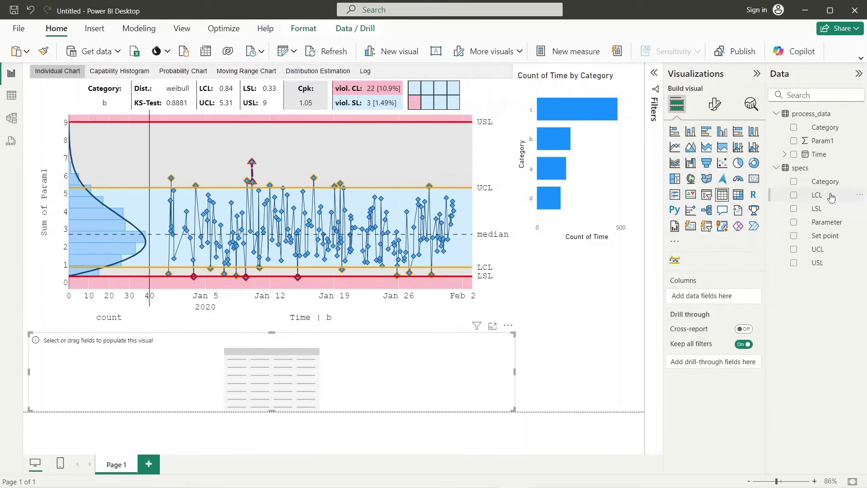
{"action": "left_click_drag", "start_coordinate": [819, 182], "coordinate": [724, 300]}
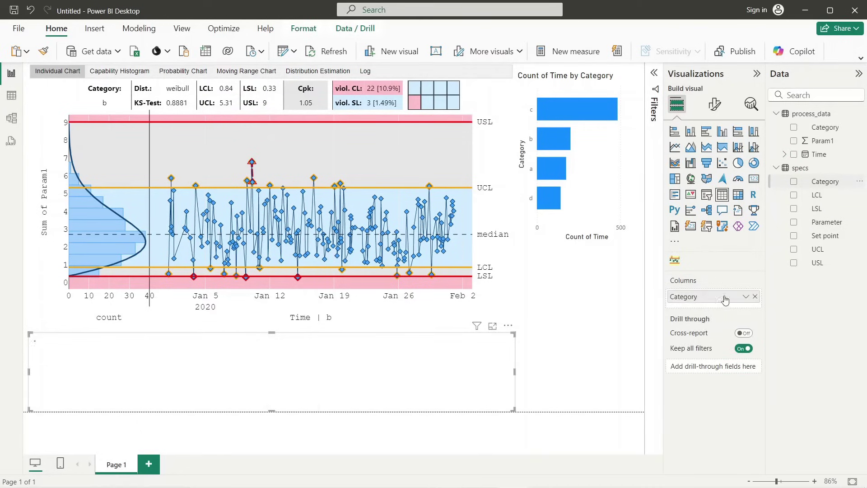
{"action": "left_click_drag", "start_coordinate": [816, 195], "coordinate": [722, 308]}
{"action": "left_click_drag", "start_coordinate": [816, 250], "coordinate": [717, 316]}
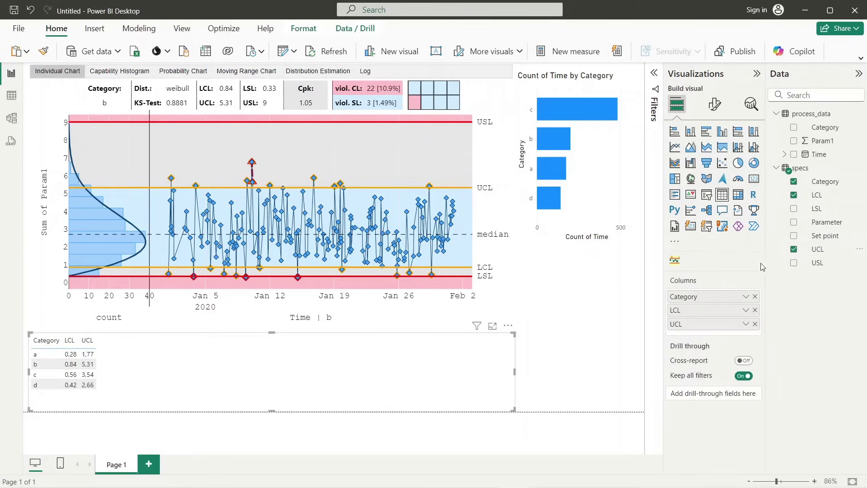
{"action": "left_click_drag", "start_coordinate": [810, 210], "coordinate": [721, 334]}
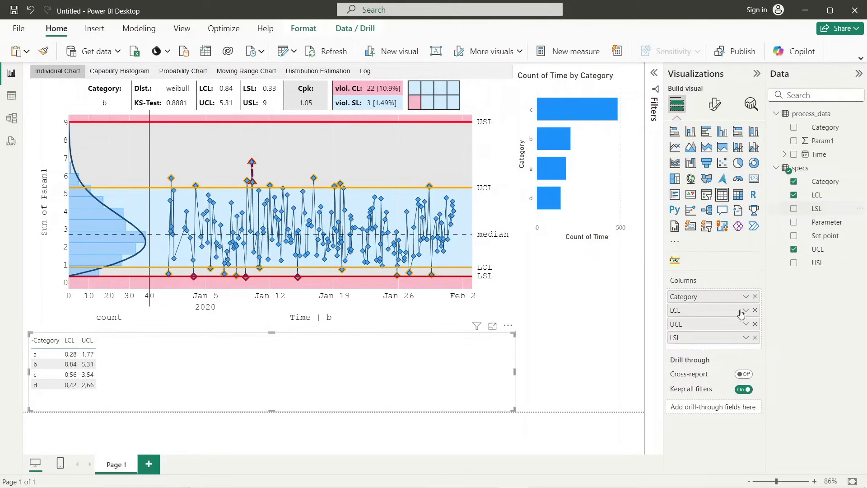
{"action": "left_click_drag", "start_coordinate": [816, 263], "coordinate": [729, 345]}
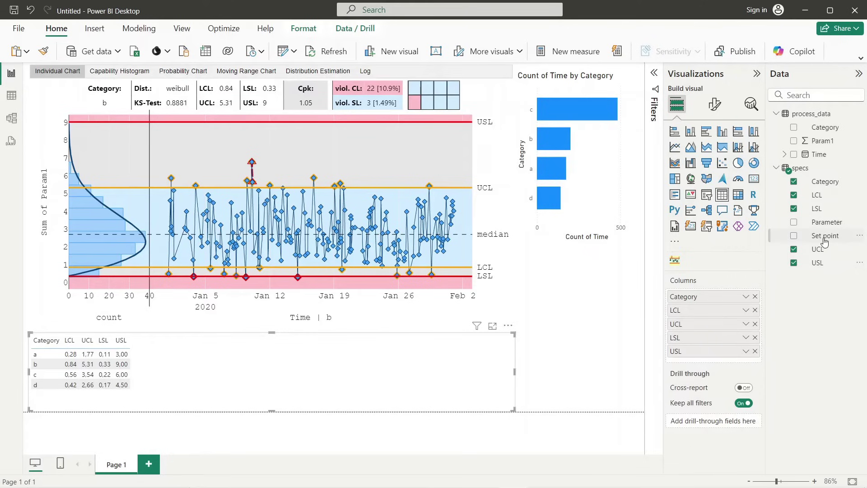
{"action": "left_click_drag", "start_coordinate": [820, 239], "coordinate": [726, 362]}
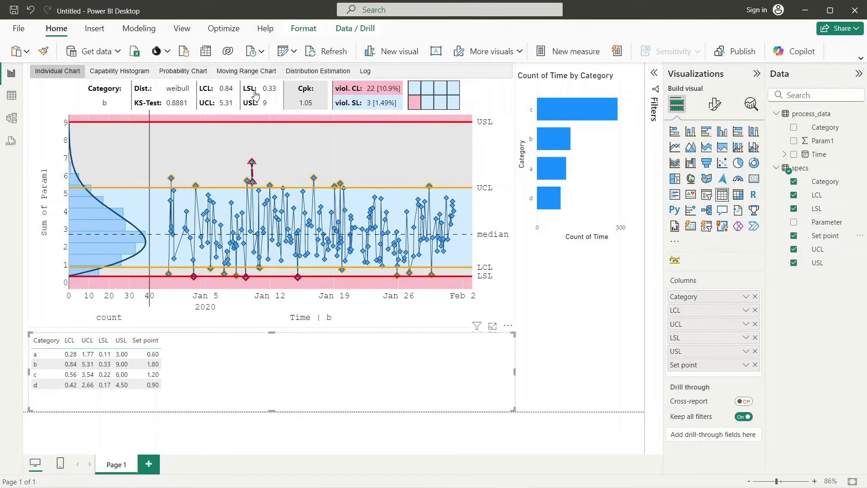
{"action": "mouse_move", "coordinate": [269, 91]}
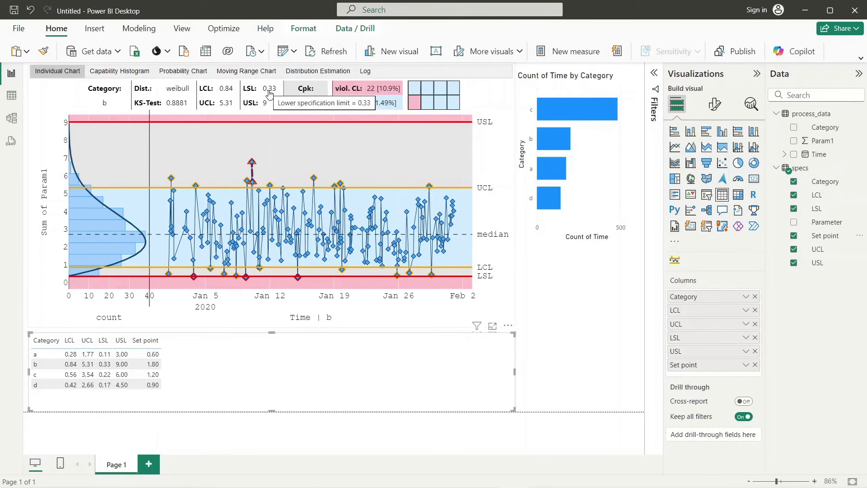
{"action": "left_click", "coordinate": [575, 323]}
{"action": "key", "text": "alt+Tab"}
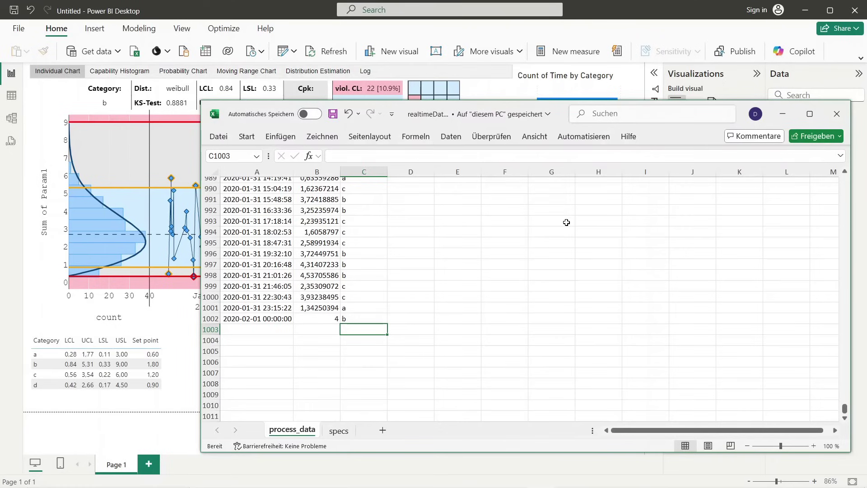
{"action": "left_click", "coordinate": [279, 319]}
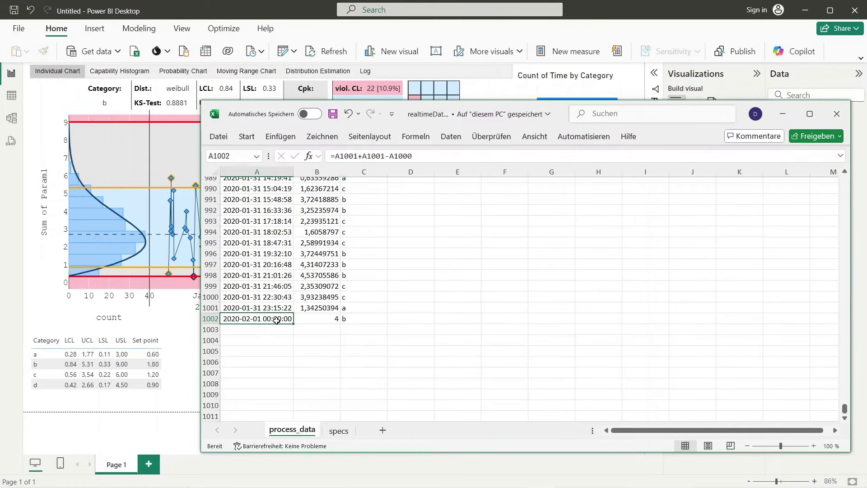
{"action": "left_click_drag", "start_coordinate": [293, 324], "coordinate": [294, 336]}
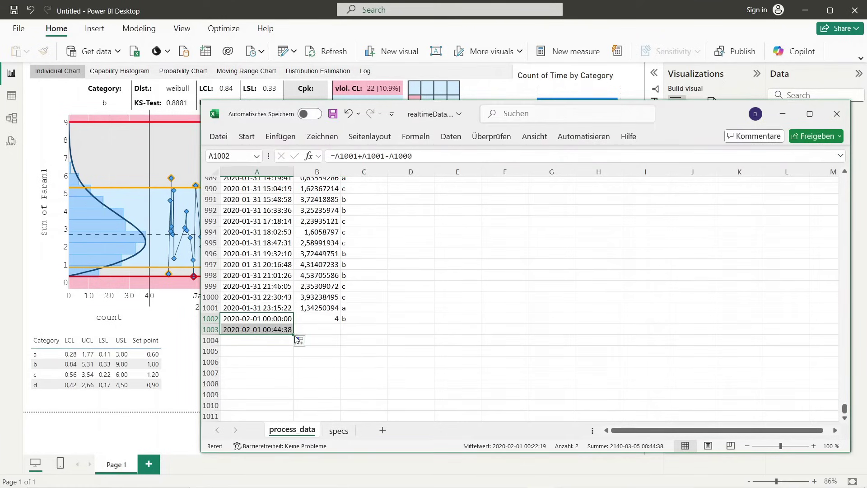
{"action": "left_click", "coordinate": [319, 332]}
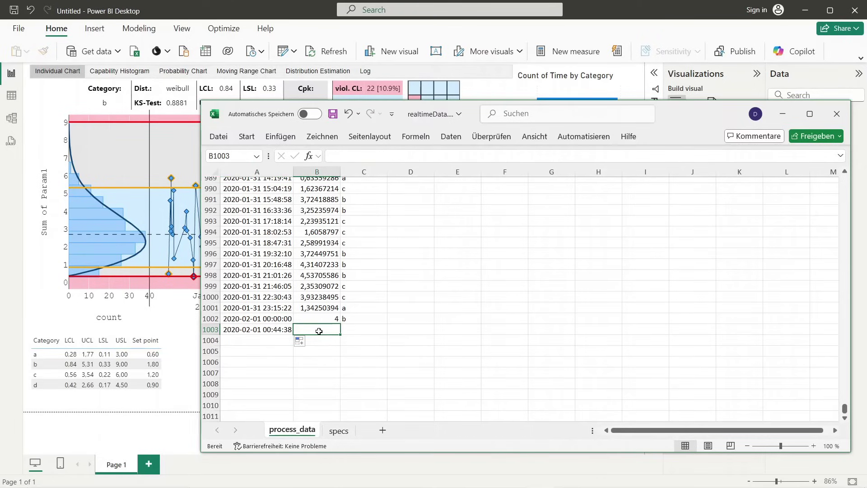
{"action": "type", "text": "3"}
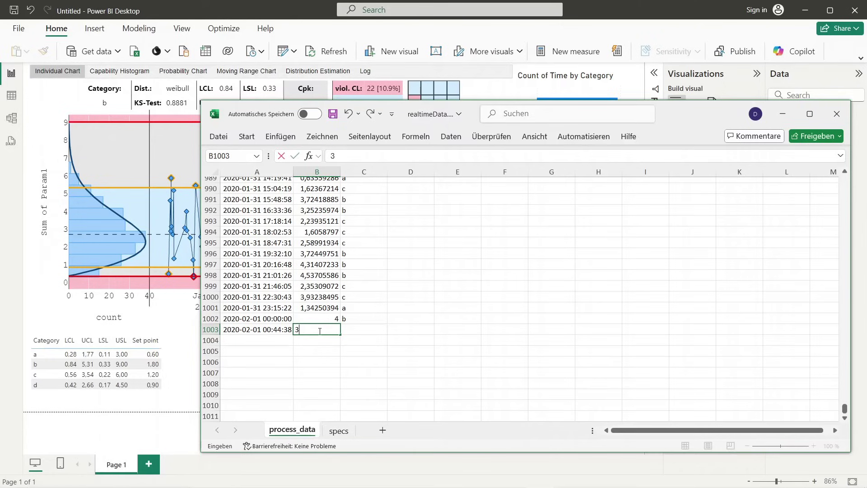
{"action": "left_click", "coordinate": [354, 330]}
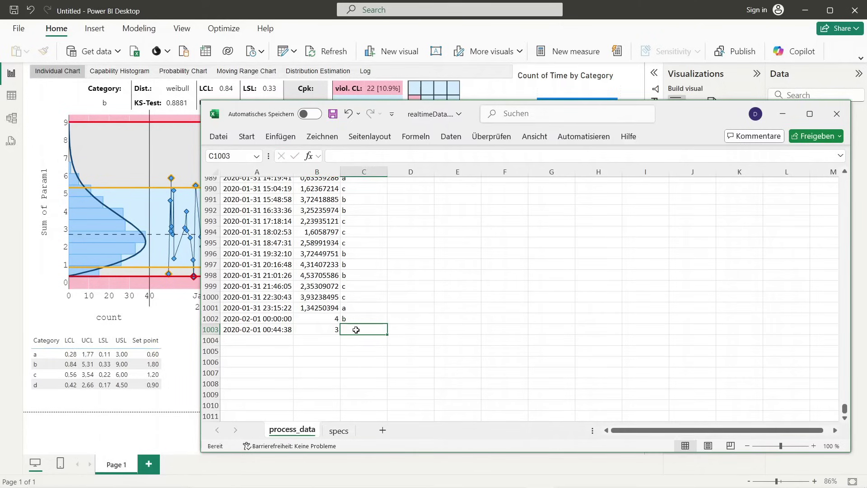
{"action": "type", "text": "c"}
{"action": "key", "text": "Return"}
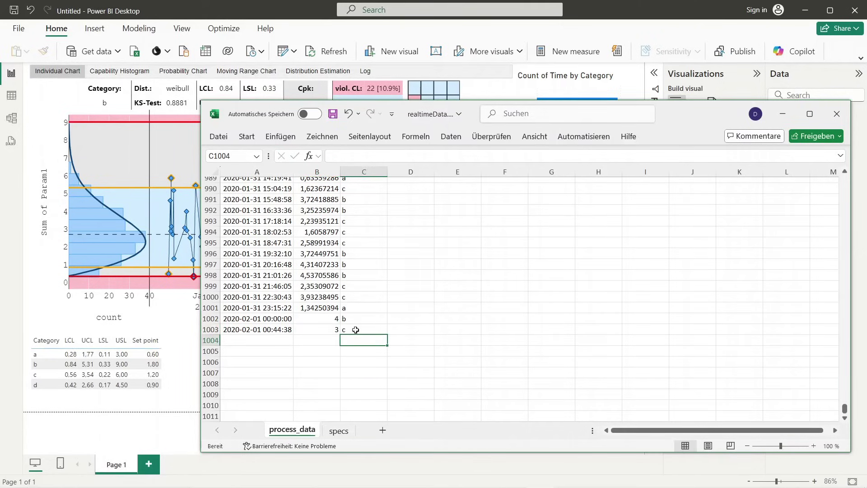
{"action": "left_click", "coordinate": [333, 114]}
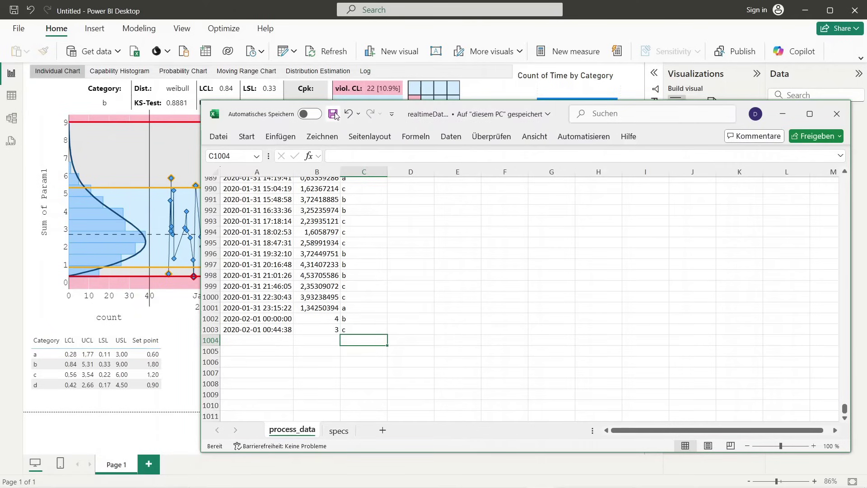
Refresh the report so the SPC chart shows category c with LCL 0.56 and UCL 3.54.
{"action": "left_click", "coordinate": [192, 321]}
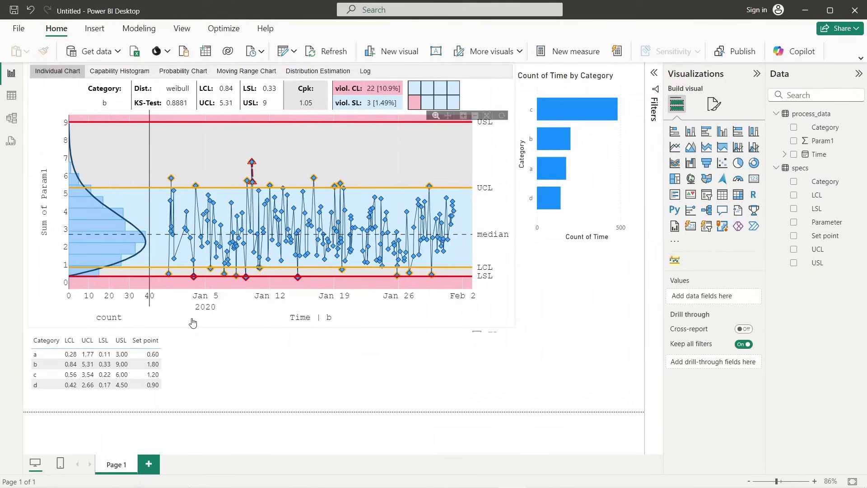
{"action": "left_click", "coordinate": [192, 321]}
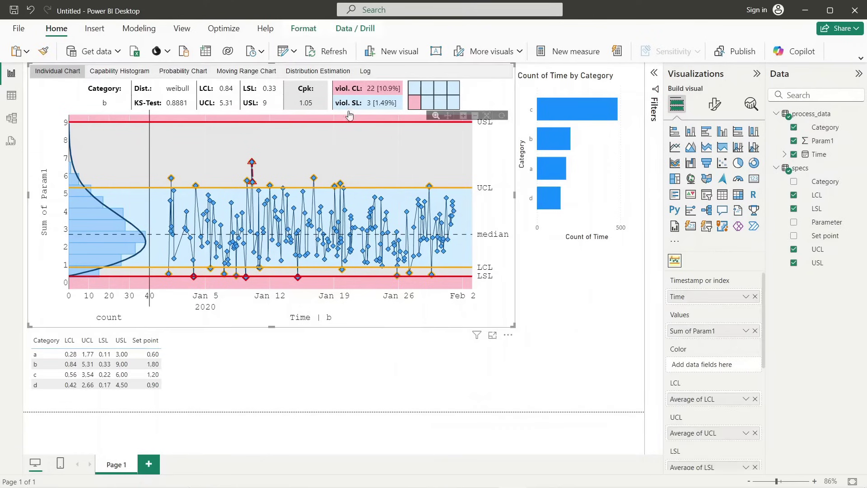
{"action": "left_click", "coordinate": [339, 53]}
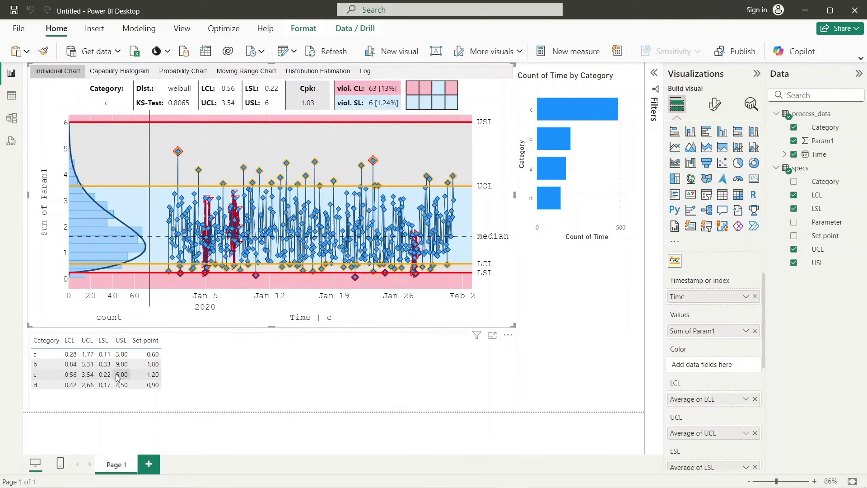
{"action": "left_click", "coordinate": [207, 390]}
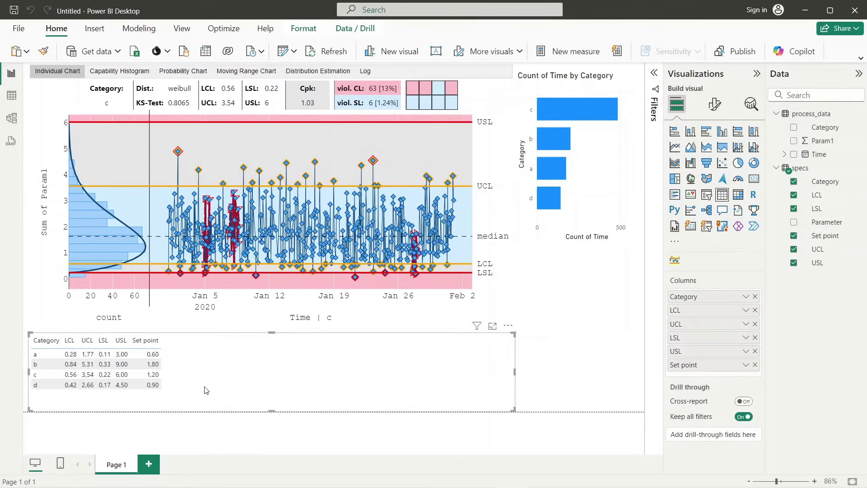
{"action": "left_click", "coordinate": [517, 280]}
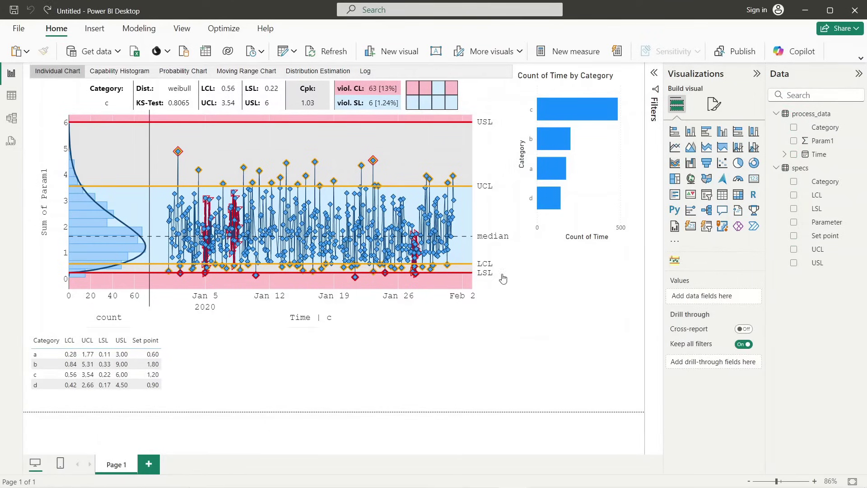
{"action": "left_click", "coordinate": [486, 226]}
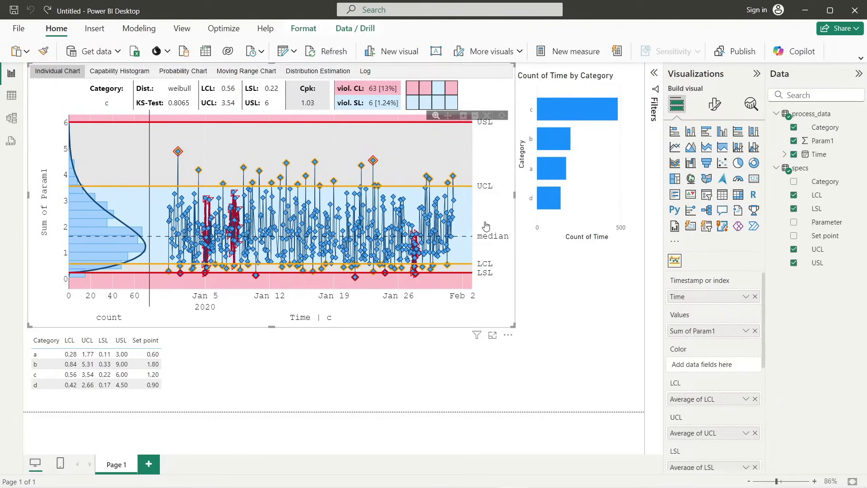
Turn on Propagate category under SPC settings > Online SPC to filter other visuals to category c.
{"action": "left_click", "coordinate": [715, 104]}
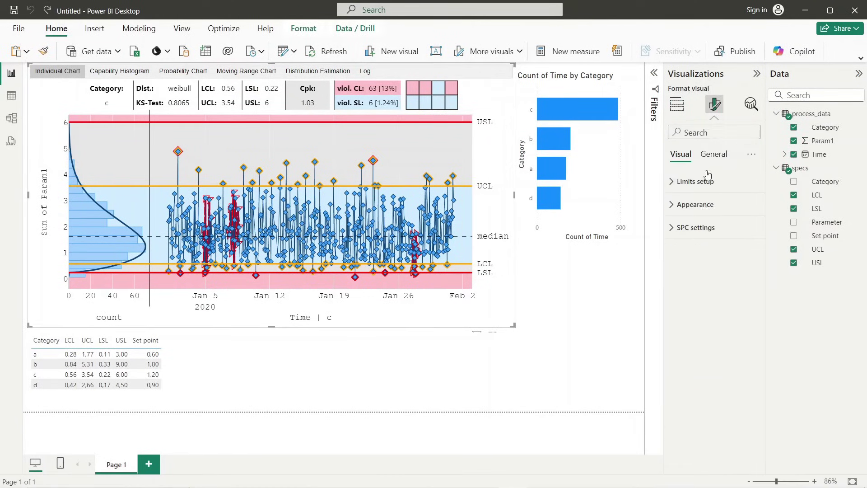
{"action": "left_click", "coordinate": [674, 238]}
{"action": "left_click", "coordinate": [677, 257]}
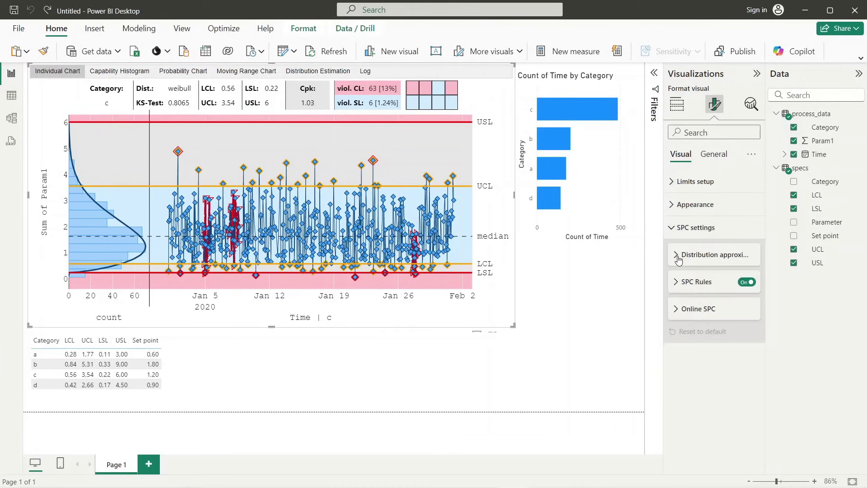
{"action": "left_click", "coordinate": [677, 309]}
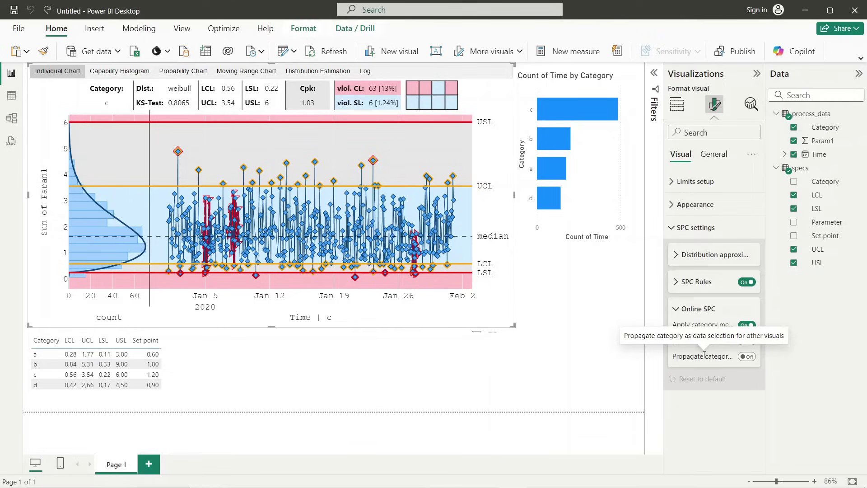
{"action": "left_click", "coordinate": [746, 356]}
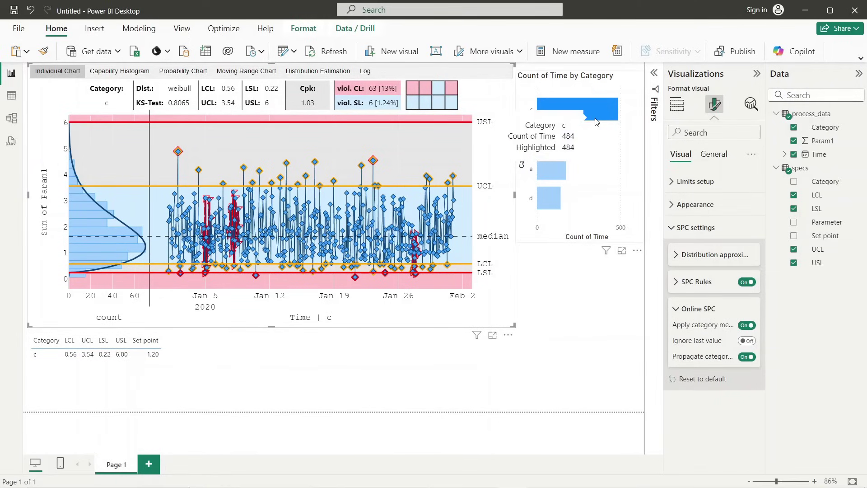
{"action": "key", "text": "alt+Tab"}
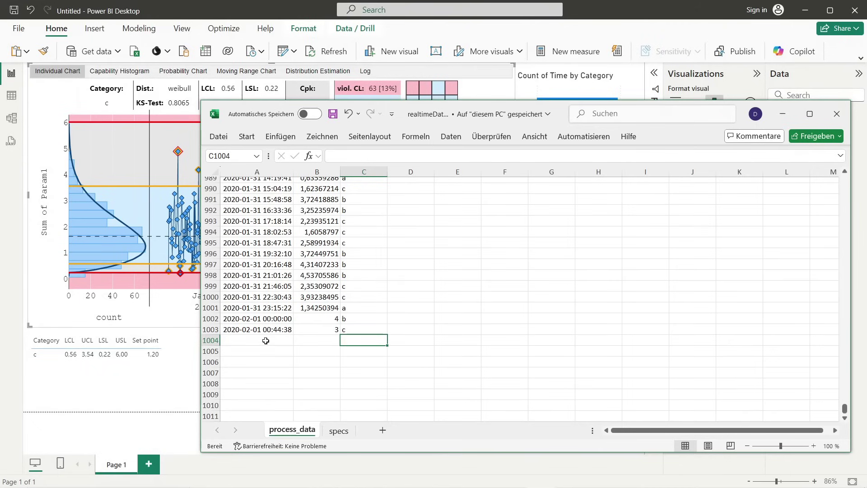
{"action": "left_click", "coordinate": [263, 332]}
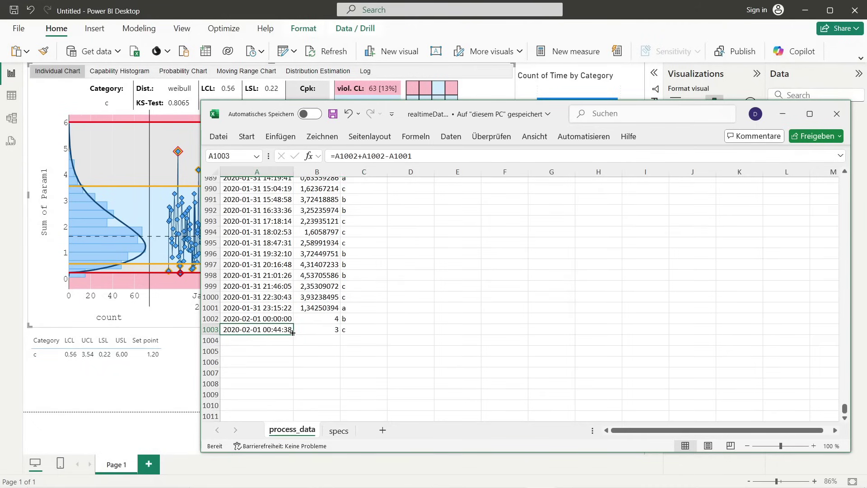
{"action": "left_click_drag", "start_coordinate": [292, 333], "coordinate": [297, 350]}
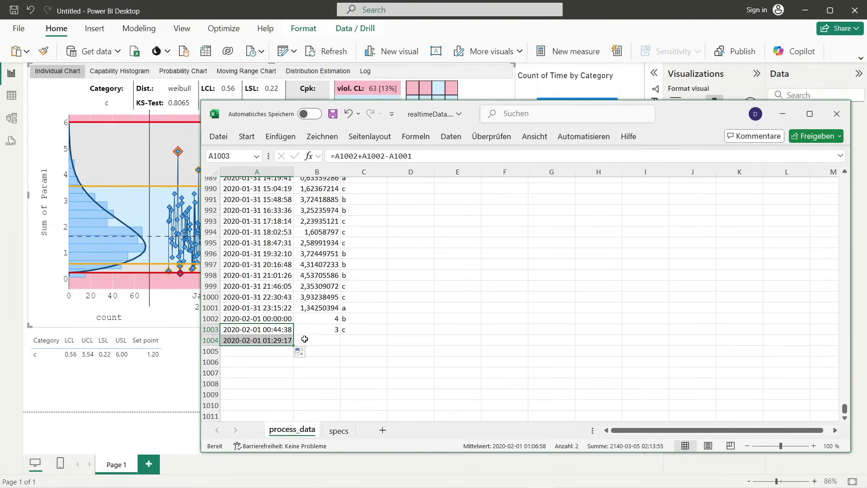
{"action": "left_click", "coordinate": [318, 342]}
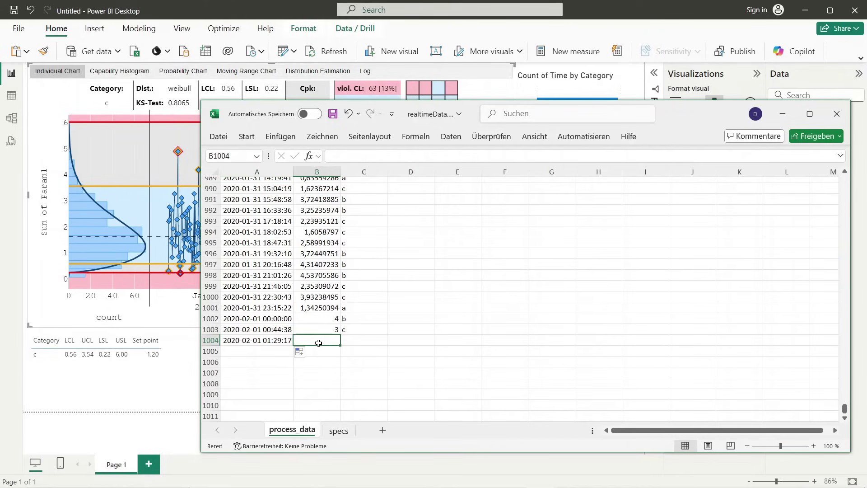
{"action": "type", "text": "2"}
{"action": "left_click", "coordinate": [352, 341]}
{"action": "type", "text": "a"}
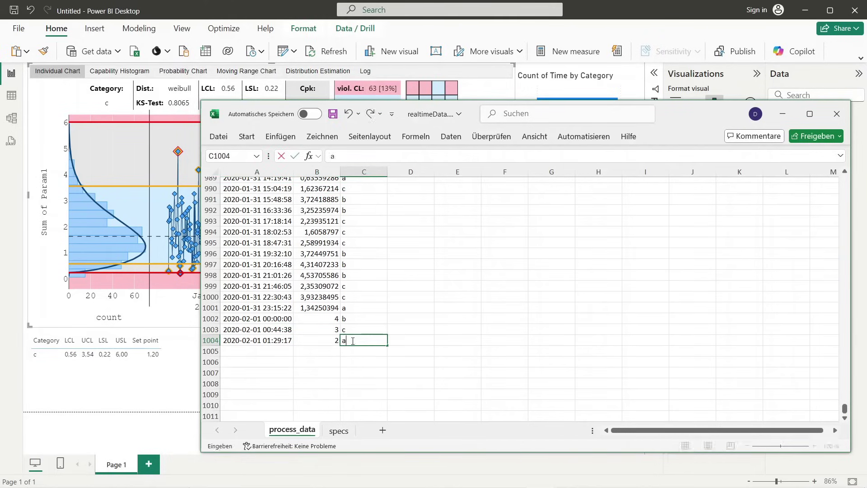
{"action": "key", "text": "Return"}
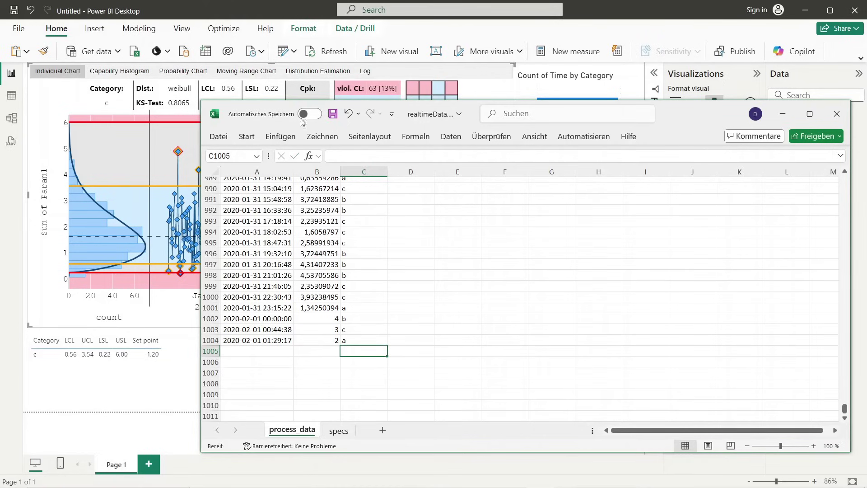
{"action": "left_click", "coordinate": [332, 114]}
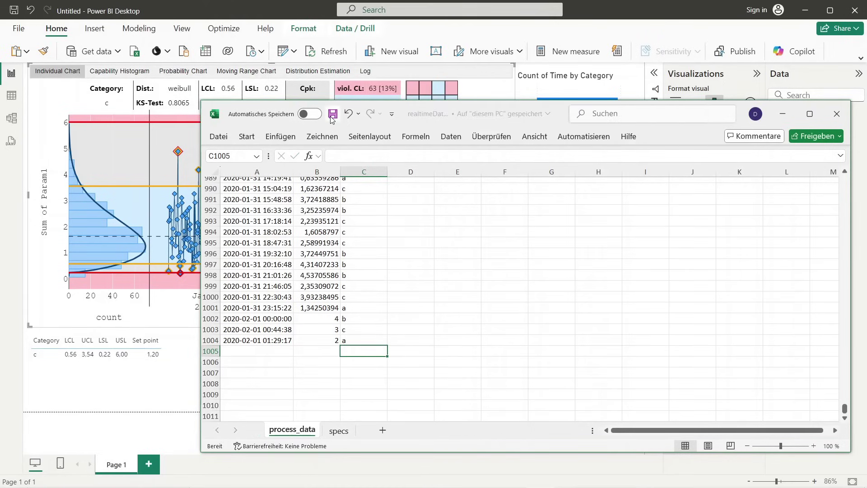
{"action": "left_click", "coordinate": [186, 404]}
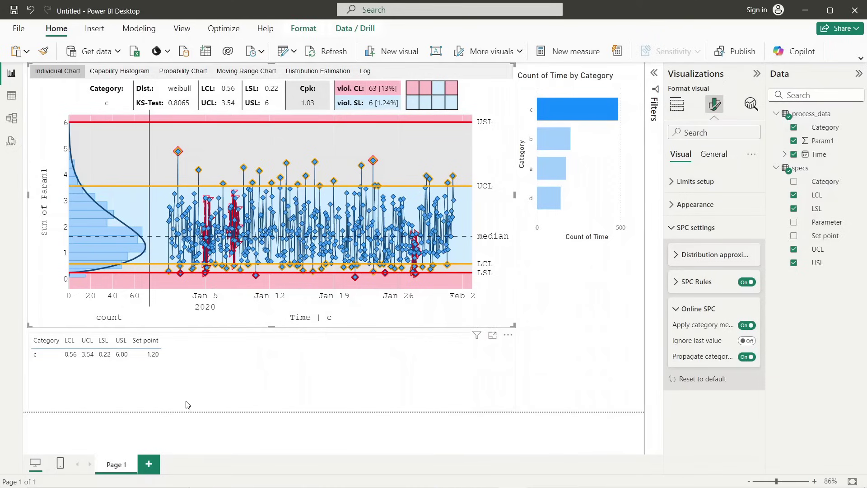
Refresh the report so the SPC chart shows category a with LCL 0.28 and UCL 1.77.
{"action": "left_click", "coordinate": [328, 52]}
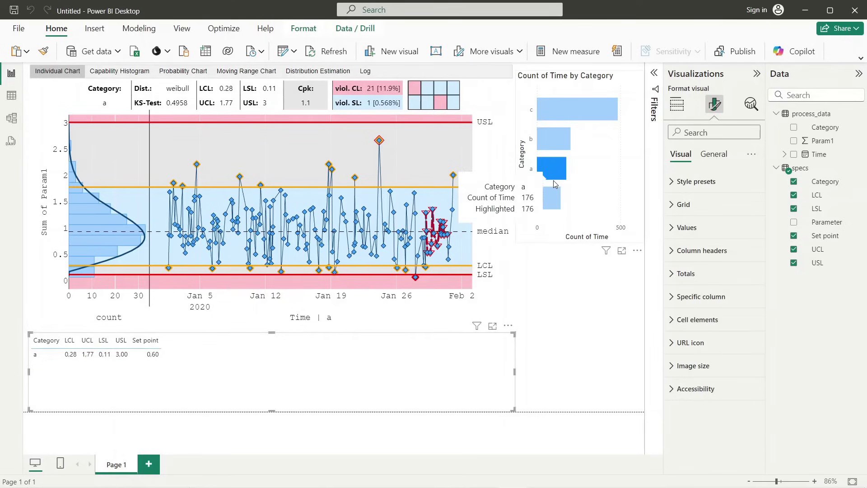
{"action": "left_click", "coordinate": [591, 364]}
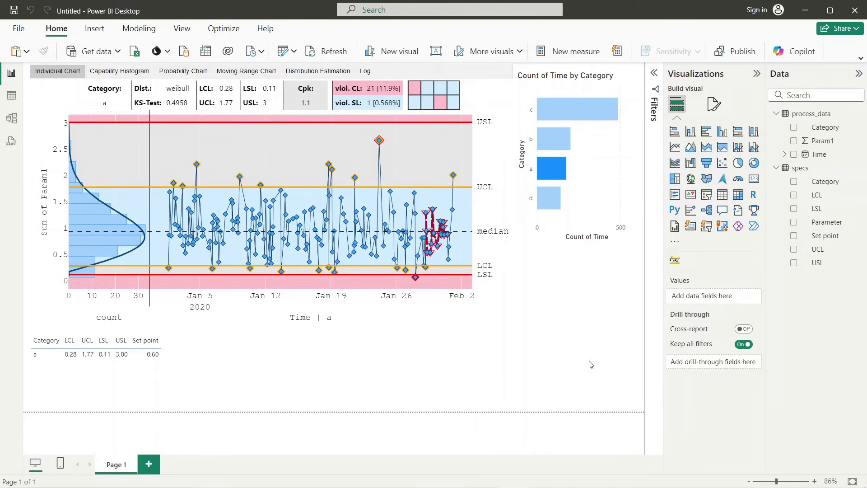
{"action": "key", "text": "alt+Tab"}
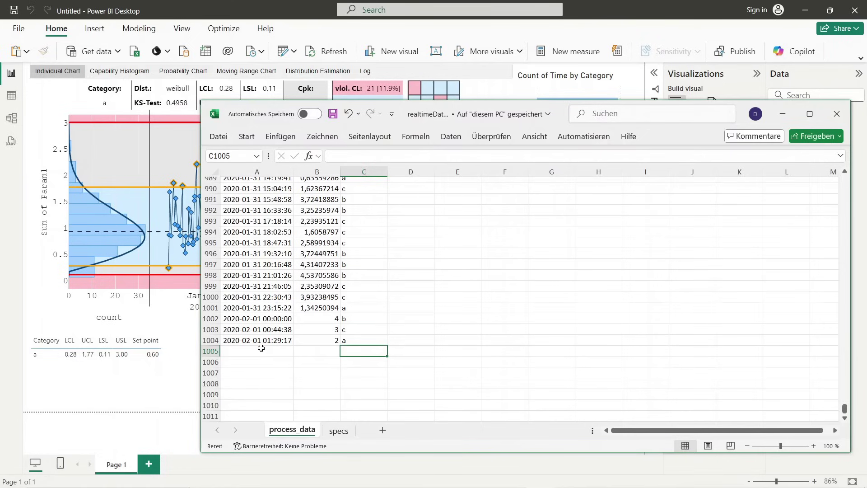
{"action": "left_click", "coordinate": [266, 341]}
{"action": "left_click_drag", "start_coordinate": [294, 347], "coordinate": [290, 358]}
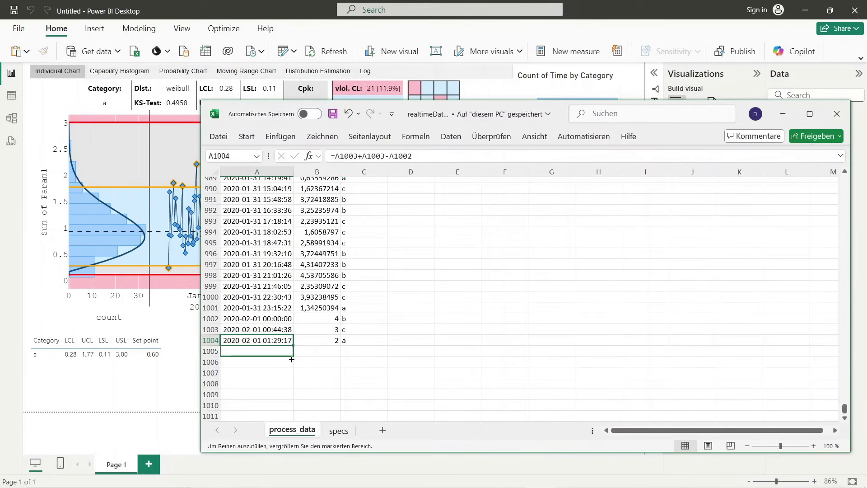
{"action": "left_click", "coordinate": [320, 355]}
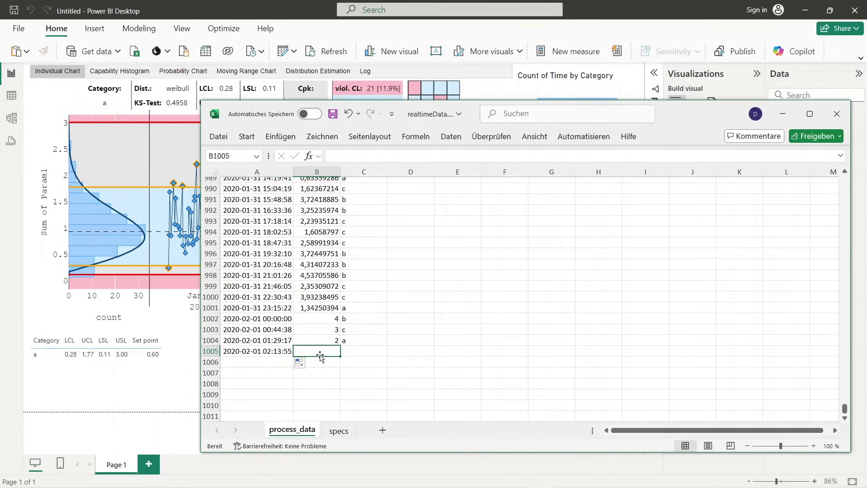
{"action": "left_click", "coordinate": [362, 350]}
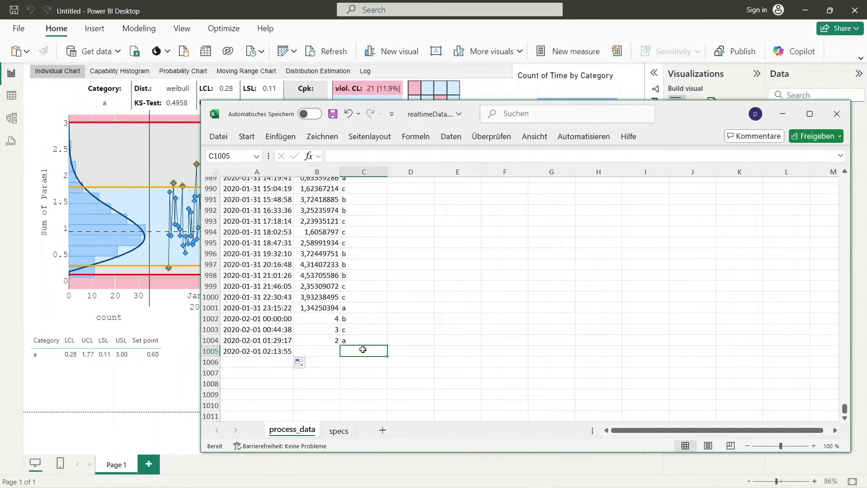
{"action": "type", "text": "b"}
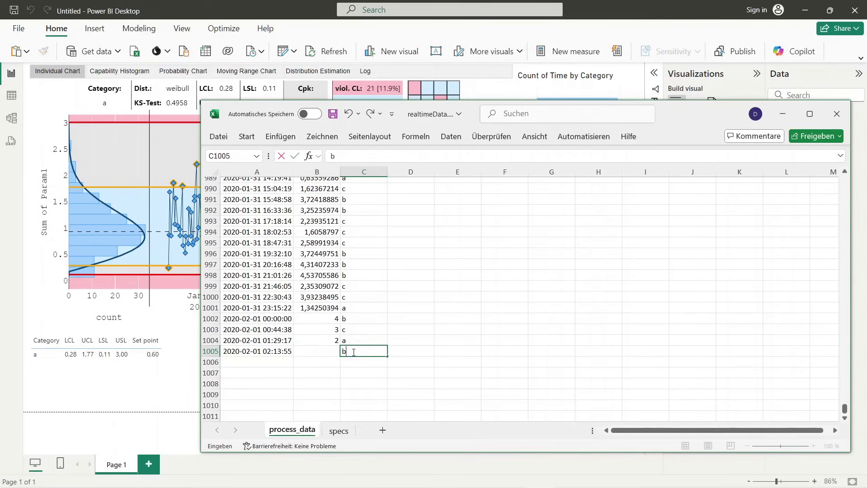
{"action": "key", "text": "Return"}
{"action": "left_click", "coordinate": [327, 350]}
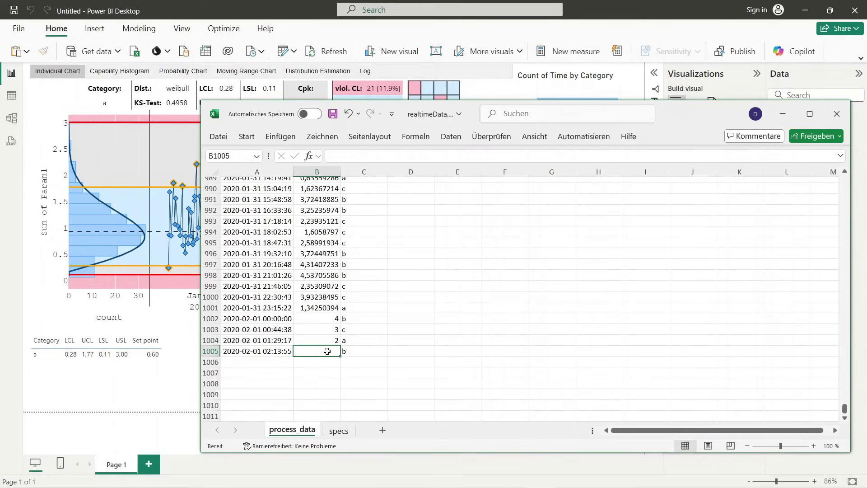
{"action": "type", "text": "0"}
{"action": "key", "text": "Return"}
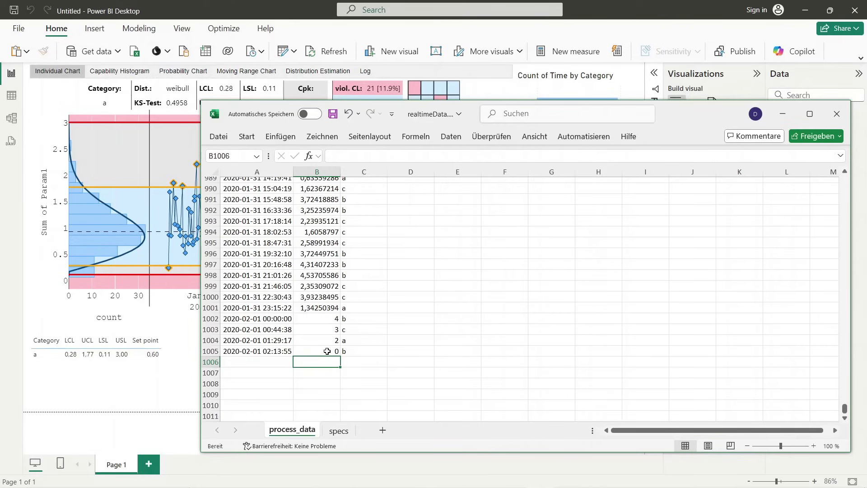
Save the workbook, refresh the report, and zoom to Jan 31–Feb 2 to inspect the flagged 0 point.
{"action": "left_click", "coordinate": [332, 118]}
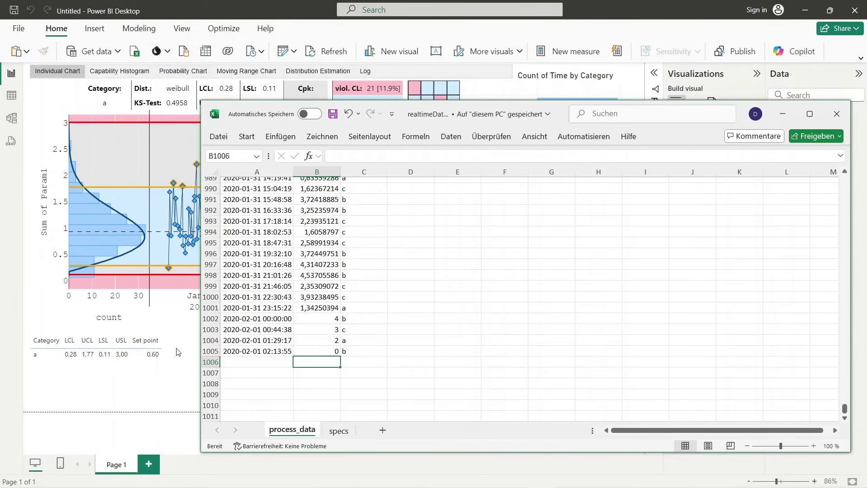
{"action": "left_click", "coordinate": [168, 402]}
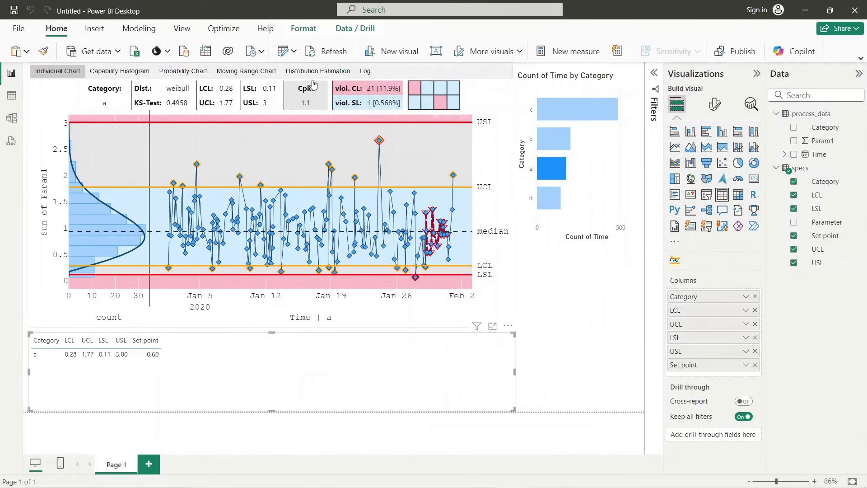
{"action": "left_click", "coordinate": [330, 51]}
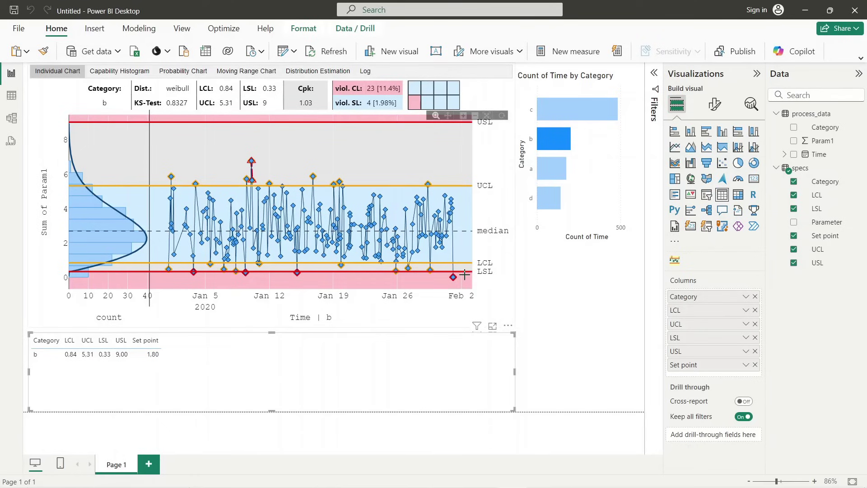
{"action": "left_click_drag", "start_coordinate": [464, 274], "coordinate": [442, 276]}
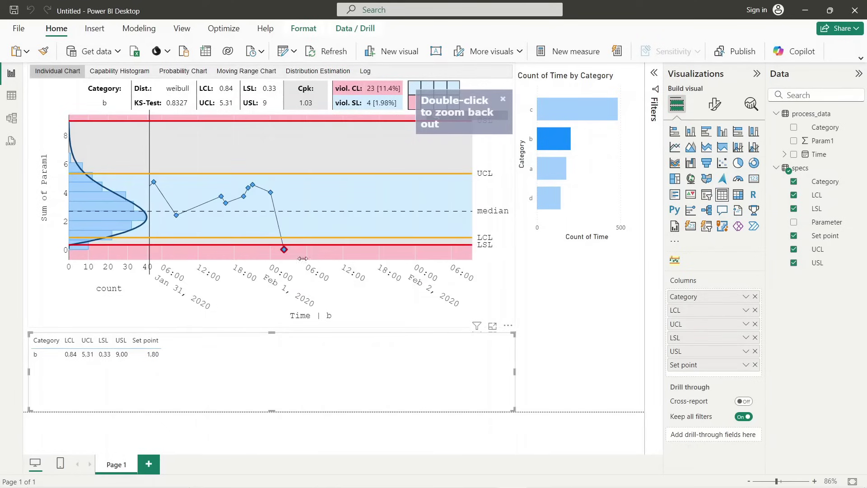
{"action": "mouse_move", "coordinate": [280, 246]}
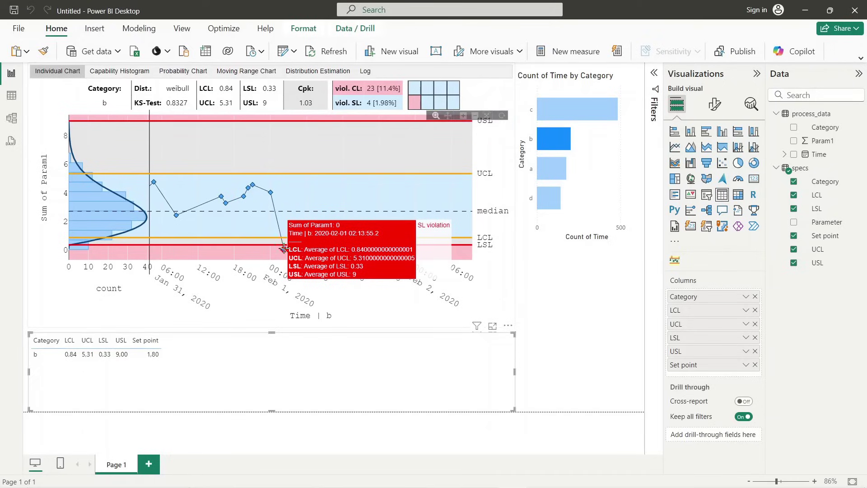
Enable Ignore last value under SPC settings > Online SPC so the placeholder 0 point disappears.
{"action": "left_click", "coordinate": [571, 316]}
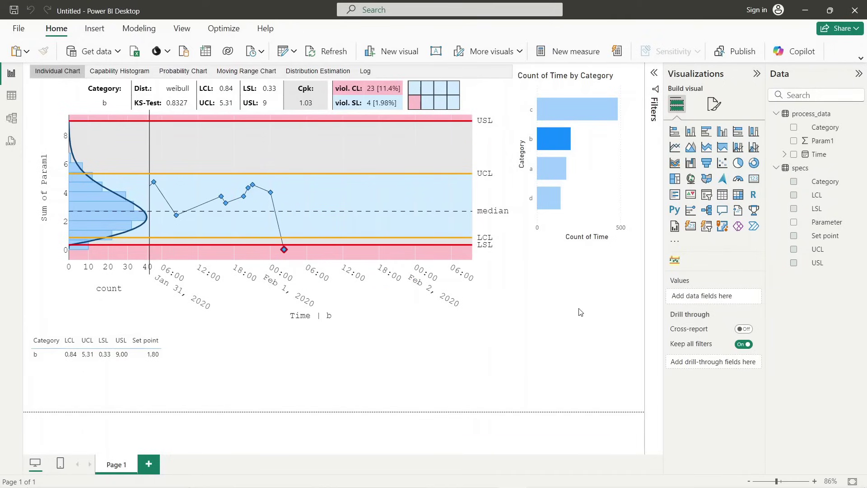
{"action": "left_click", "coordinate": [504, 252]}
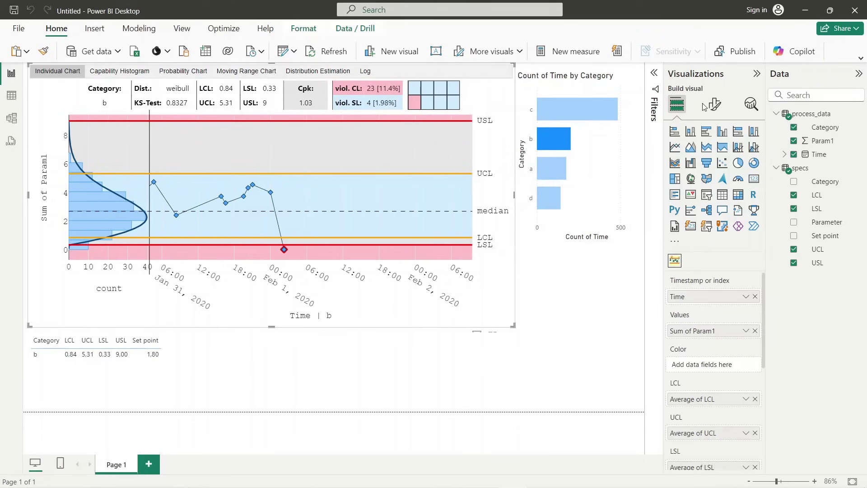
{"action": "left_click", "coordinate": [719, 105]}
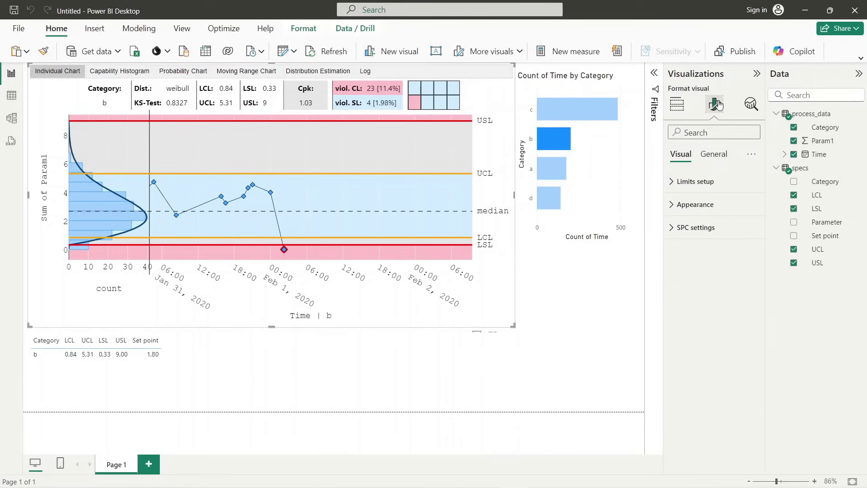
{"action": "left_click", "coordinate": [674, 228]}
{"action": "left_click", "coordinate": [677, 255]}
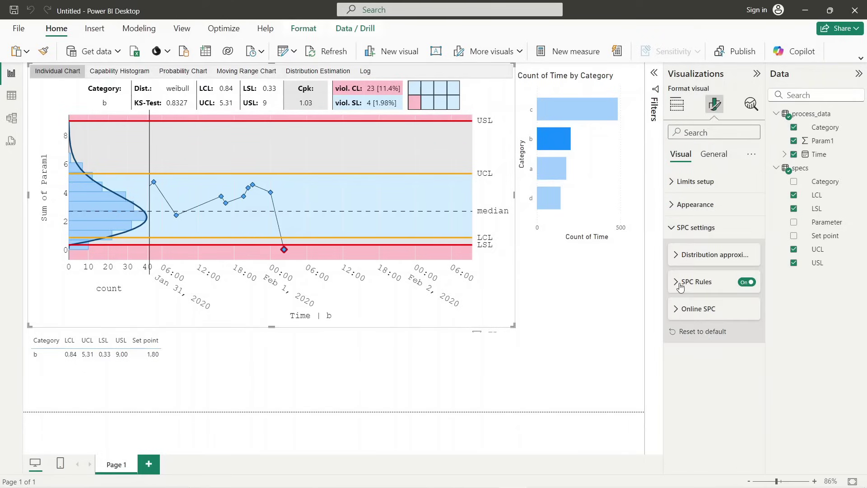
{"action": "left_click", "coordinate": [678, 312]}
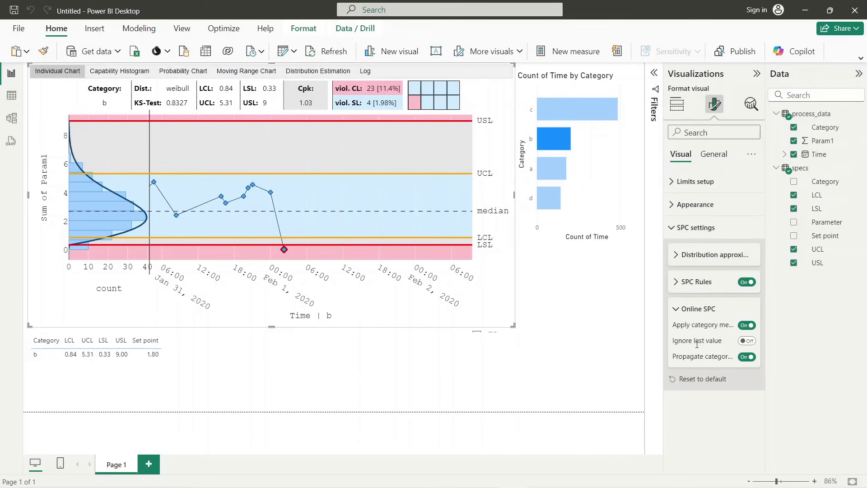
{"action": "left_click", "coordinate": [748, 342]}
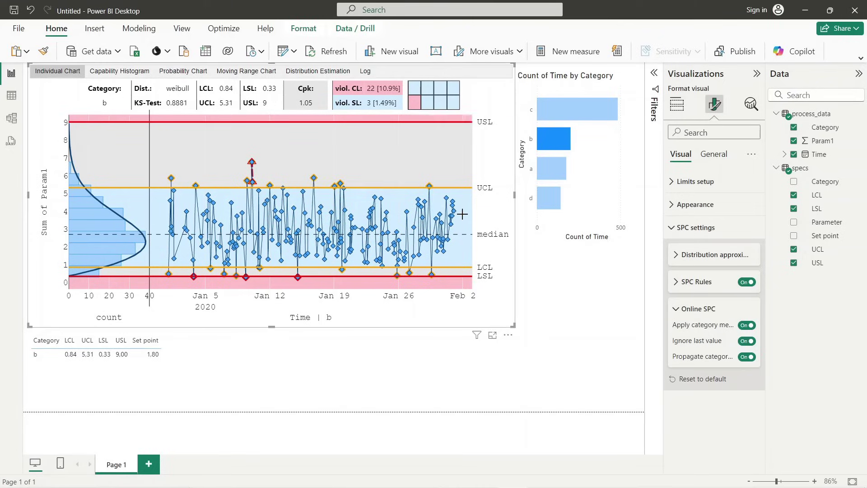
{"action": "left_click_drag", "start_coordinate": [462, 214], "coordinate": [425, 212]}
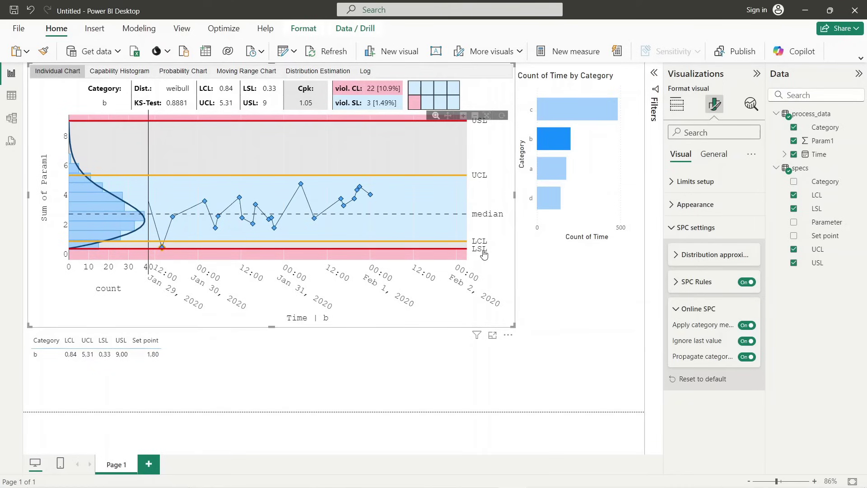
{"action": "left_click", "coordinate": [559, 308]}
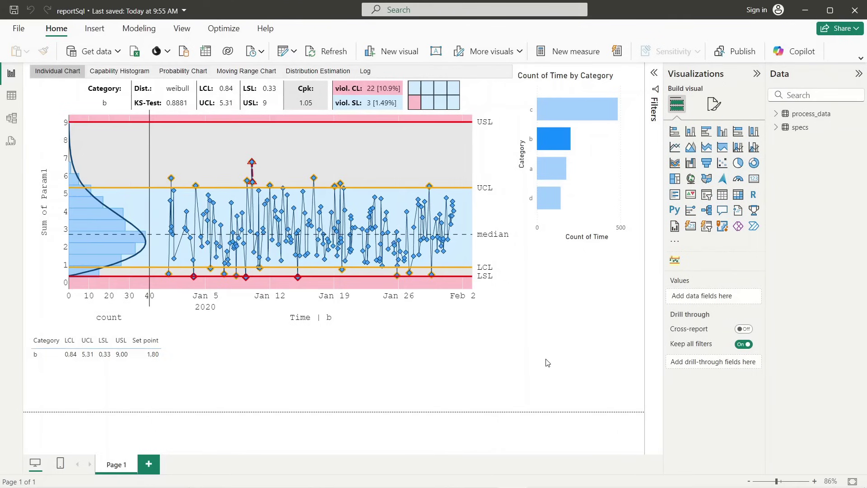
Delete the process_data and specs tables from the model, confirming each deletion.
{"action": "right_click", "coordinate": [816, 115]}
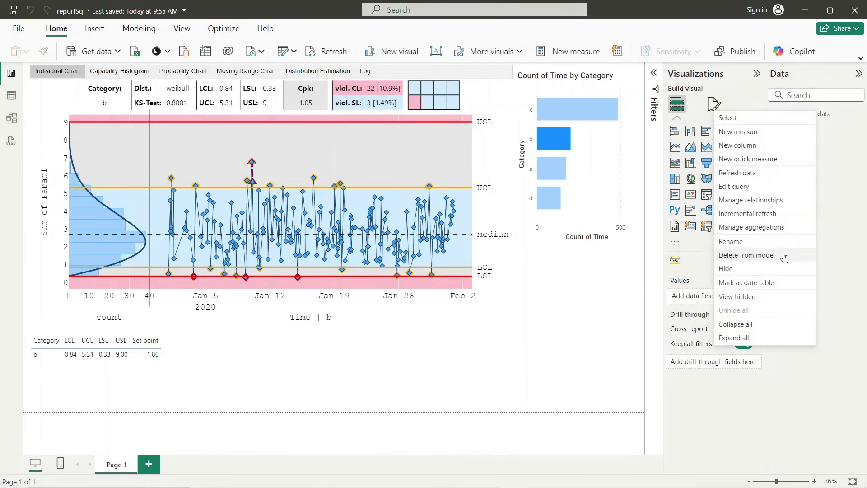
{"action": "key", "text": "Escape"}
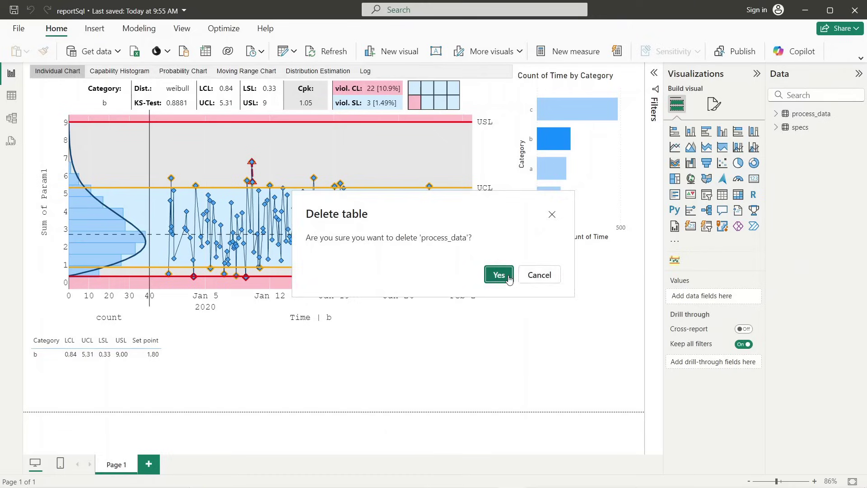
{"action": "left_click", "coordinate": [512, 273]}
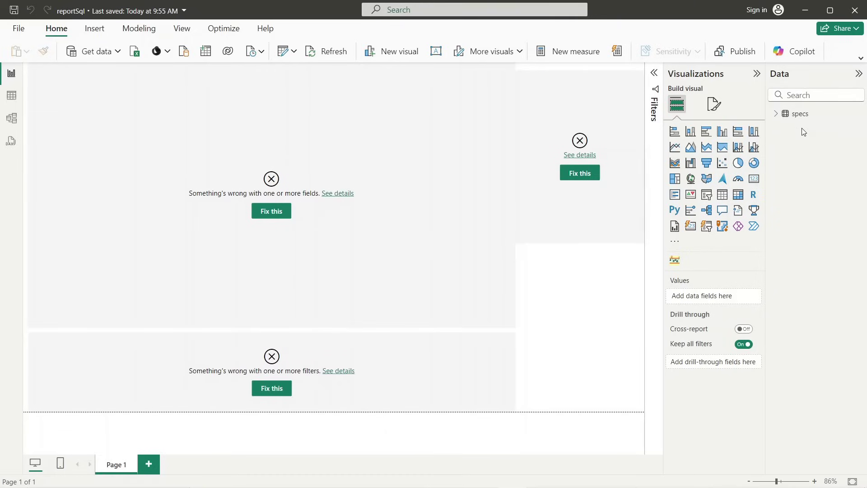
{"action": "right_click", "coordinate": [800, 118]}
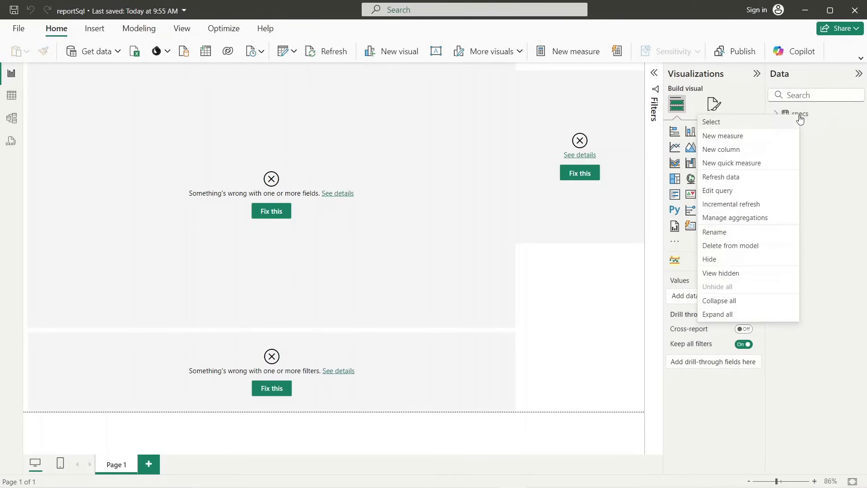
{"action": "left_click", "coordinate": [728, 246]}
{"action": "left_click", "coordinate": [501, 276]}
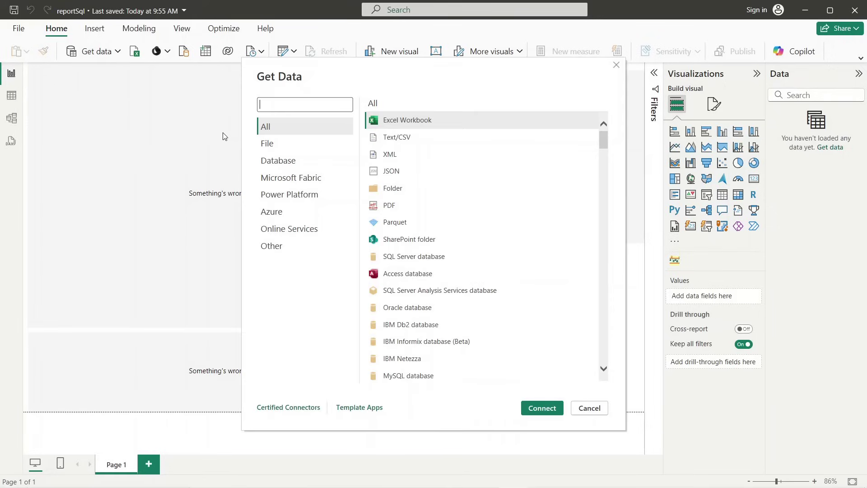
Connect to the SQL Server database by pasting the server name and choosing DirectQuery mode.
{"action": "left_click", "coordinate": [432, 259]}
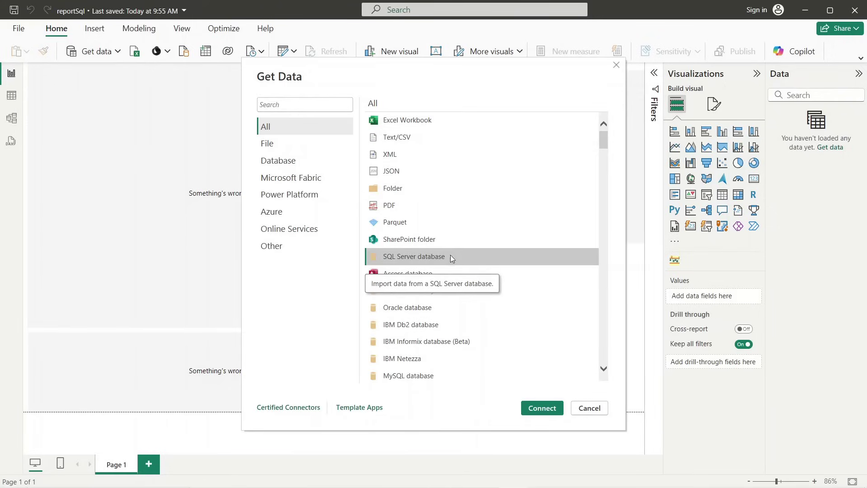
{"action": "left_click", "coordinate": [542, 408]}
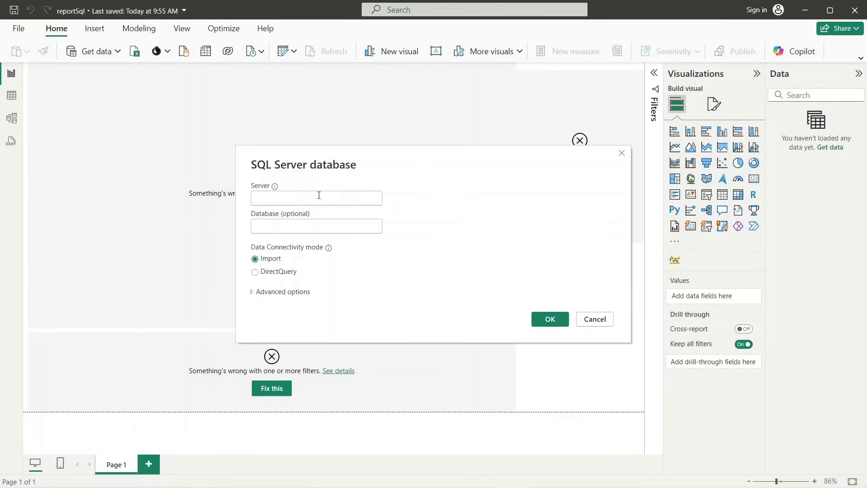
{"action": "type", "text": "DESKTOP-JK50AMC\\SQLEXPRESS"}
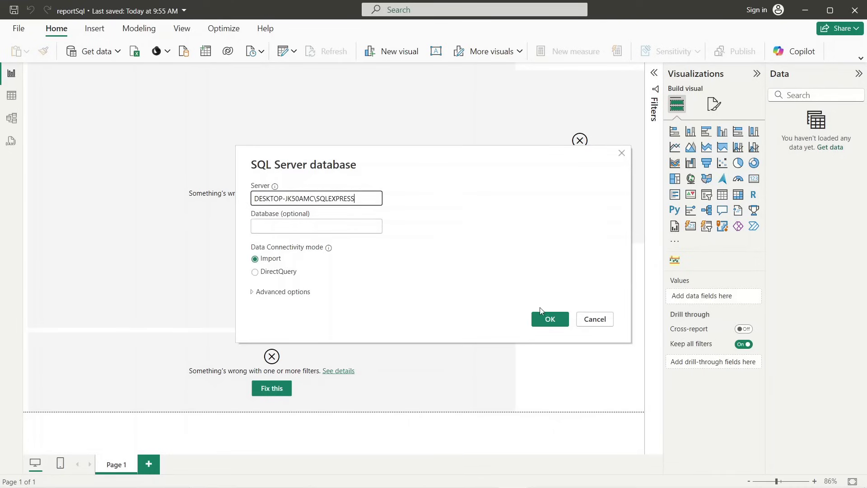
{"action": "left_click", "coordinate": [286, 274]}
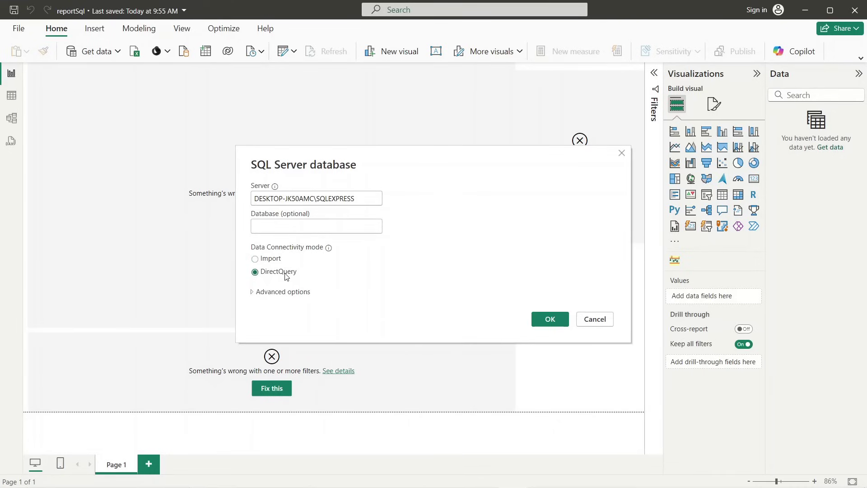
{"action": "left_click", "coordinate": [547, 322]}
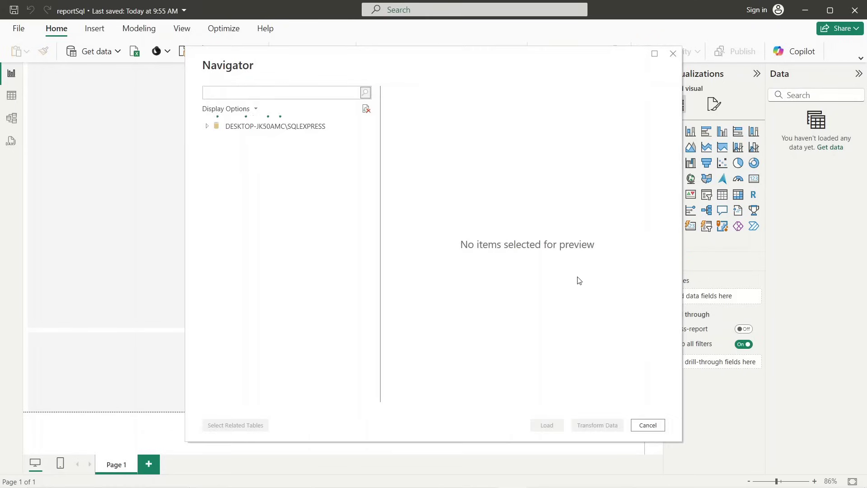
Load the process_data and specs tables from the realTimeDb database.
{"action": "left_click", "coordinate": [212, 142]}
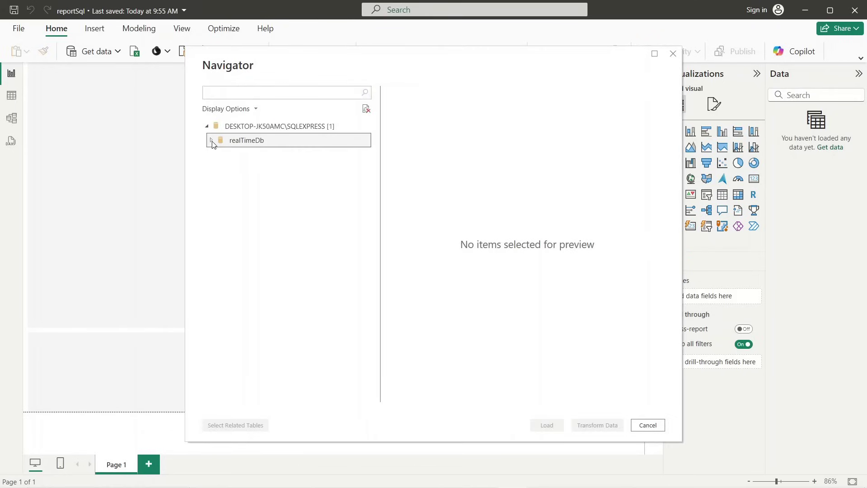
{"action": "left_click", "coordinate": [225, 154]}
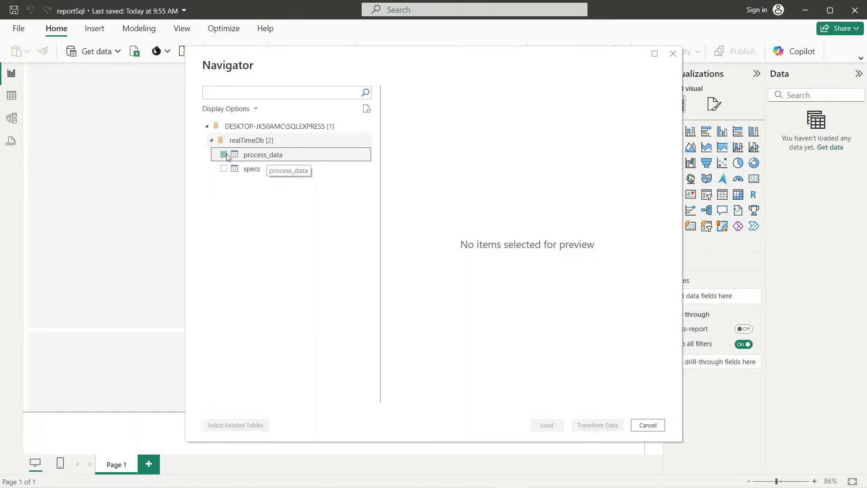
{"action": "left_click", "coordinate": [224, 169]}
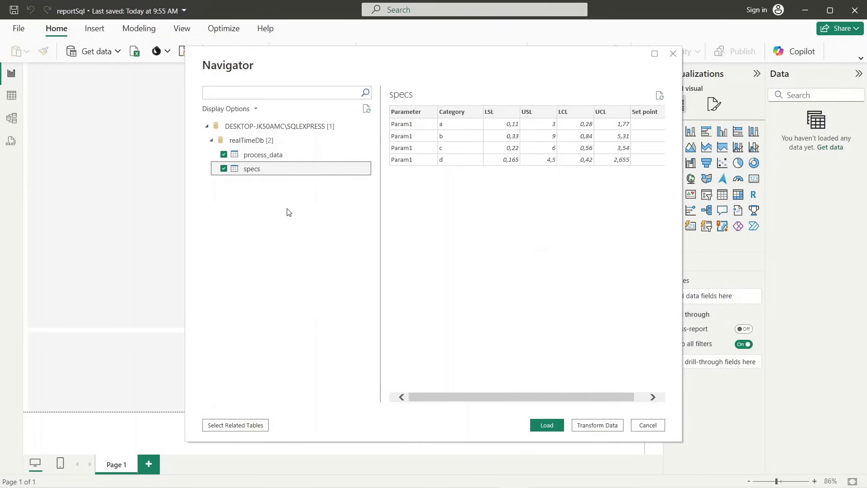
{"action": "left_click", "coordinate": [551, 427]}
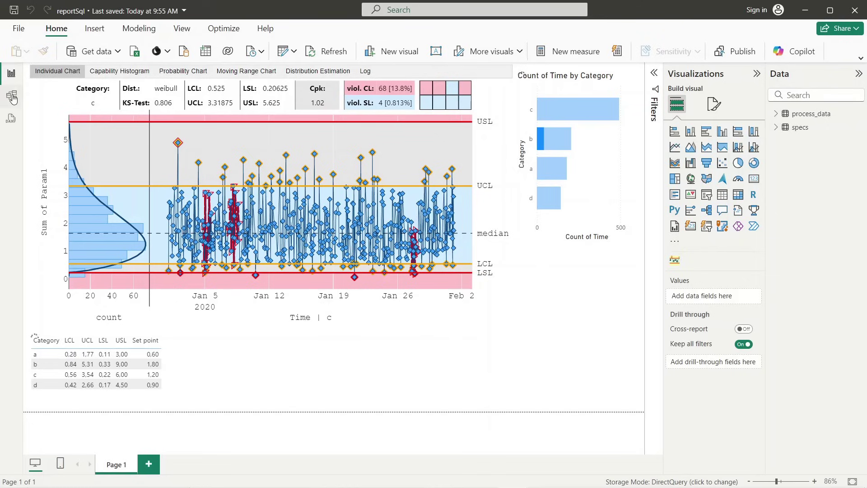
Relate process_data Category to specs Category with Both cross-filter direction, then return to Report view.
{"action": "left_click", "coordinate": [12, 97]}
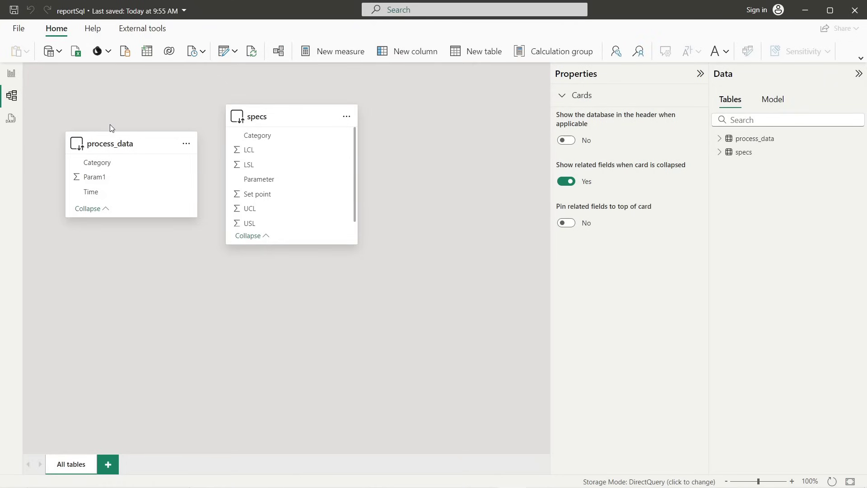
{"action": "left_click_drag", "start_coordinate": [93, 162], "coordinate": [259, 142]}
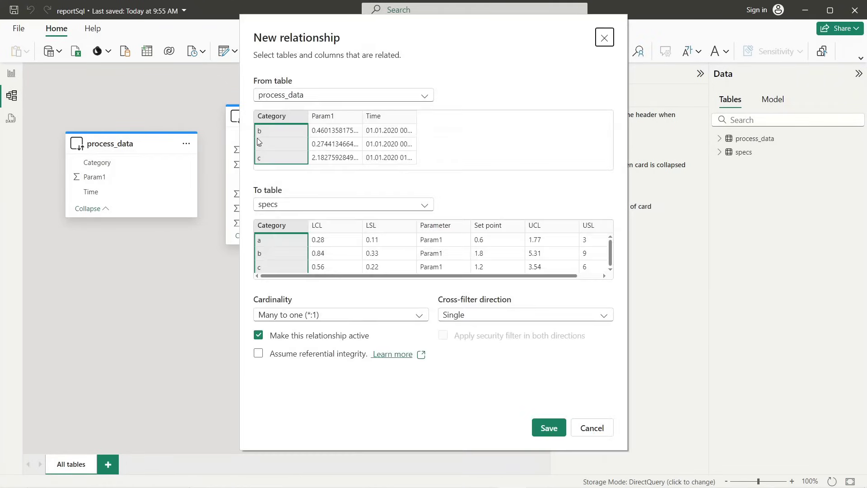
{"action": "left_click", "coordinate": [459, 317]}
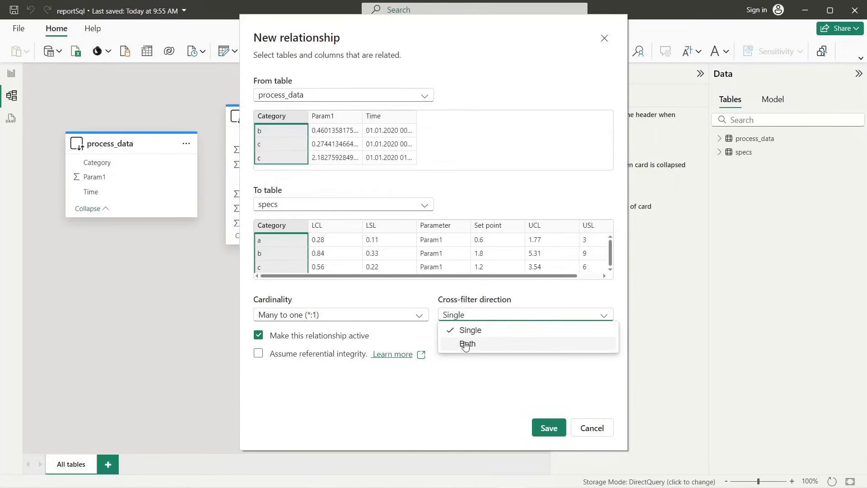
{"action": "left_click", "coordinate": [466, 344]}
{"action": "left_click", "coordinate": [551, 427]}
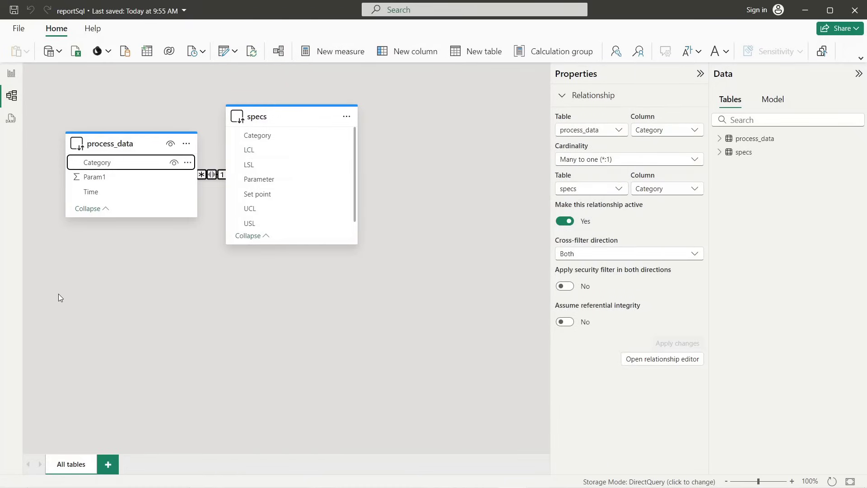
{"action": "left_click", "coordinate": [13, 77]}
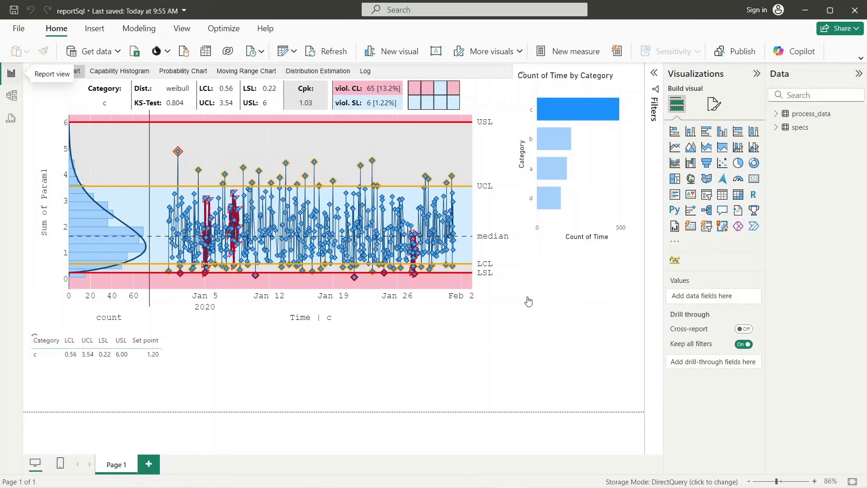
{"action": "left_click", "coordinate": [714, 107]}
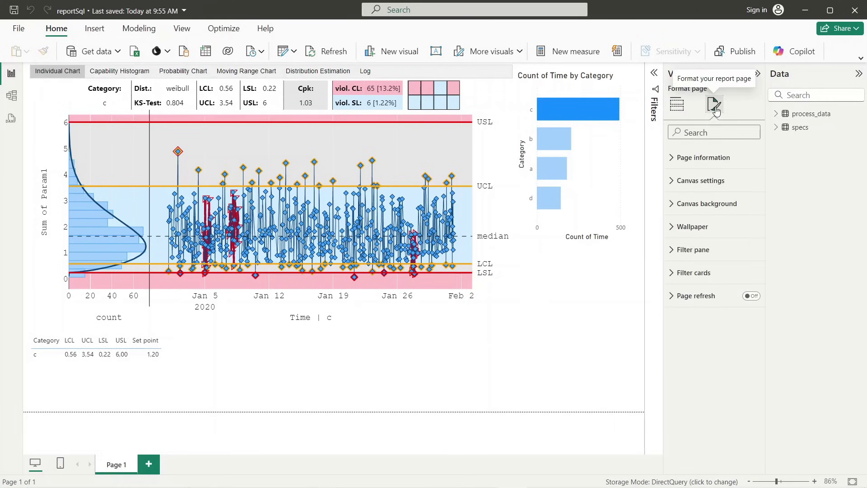
Turn on page refresh with an interval of 10 seconds.
{"action": "left_click", "coordinate": [752, 296]}
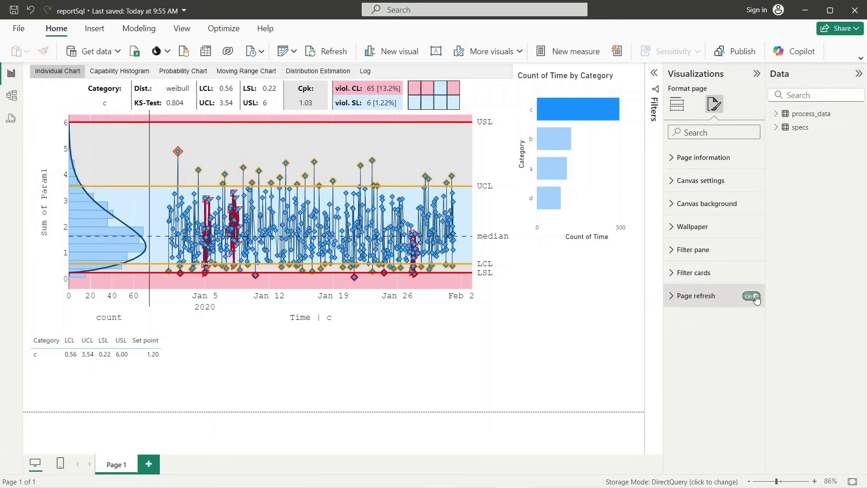
{"action": "left_click", "coordinate": [672, 296]}
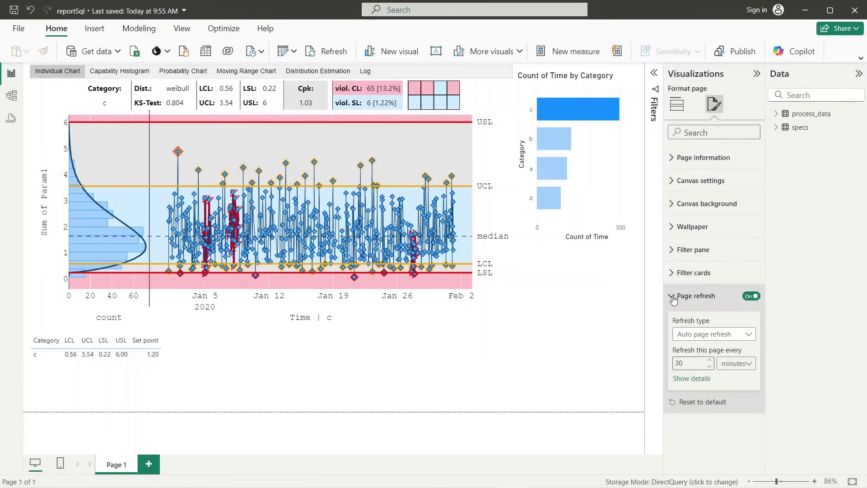
{"action": "left_click", "coordinate": [747, 364]}
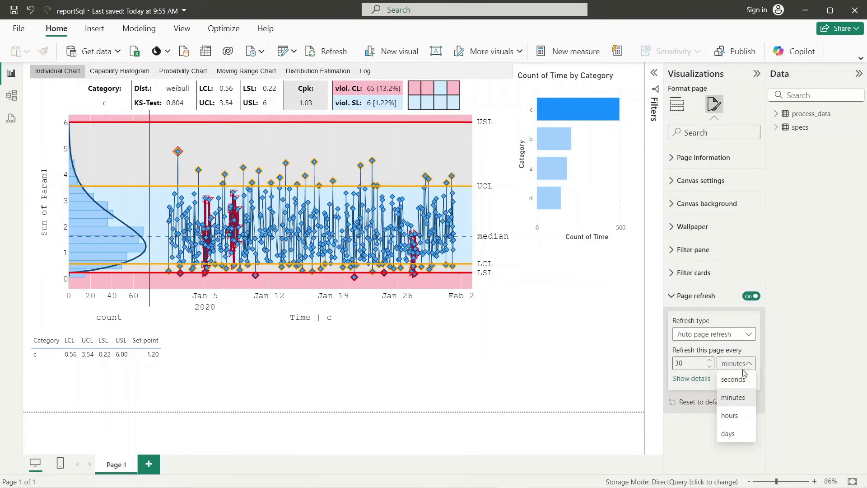
{"action": "left_click", "coordinate": [732, 384]}
{"action": "double_click", "coordinate": [682, 364]}
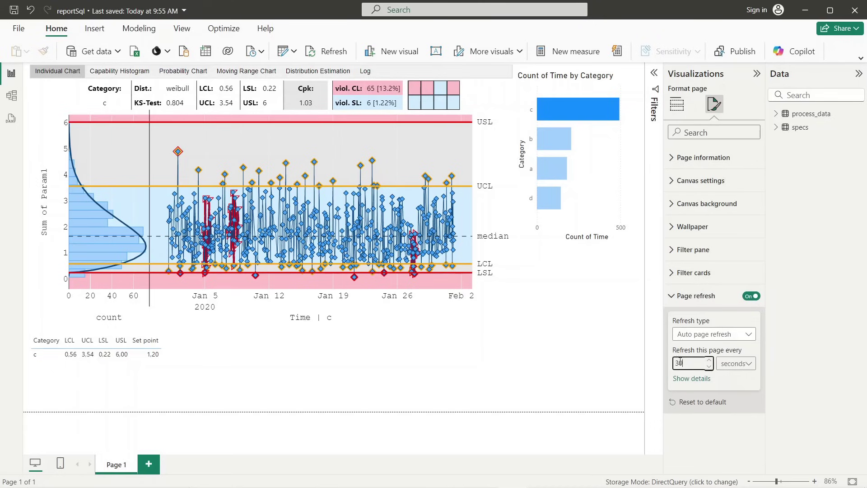
{"action": "type", "text": "10"}
{"action": "left_click", "coordinate": [599, 391]}
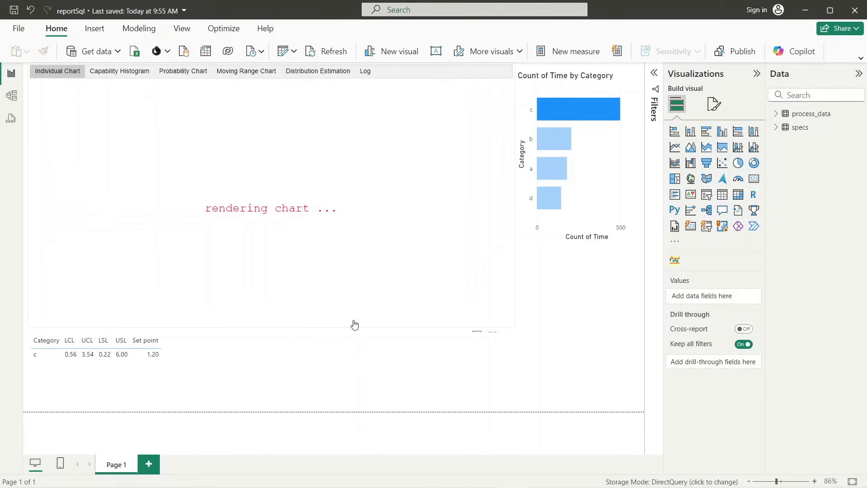
Set the SPC chart's Show last n points to Enabled (50) and collapse the Visualizations pane.
{"action": "left_click", "coordinate": [504, 301]}
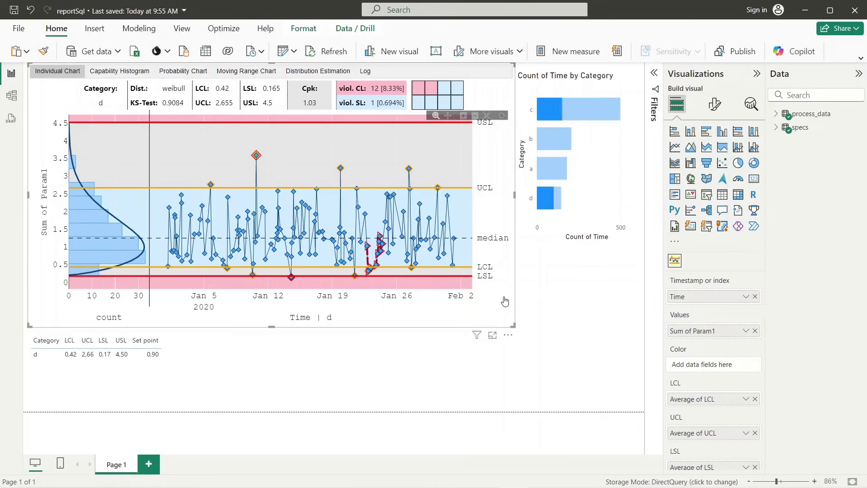
{"action": "left_click", "coordinate": [714, 111]}
{"action": "left_click", "coordinate": [691, 204]}
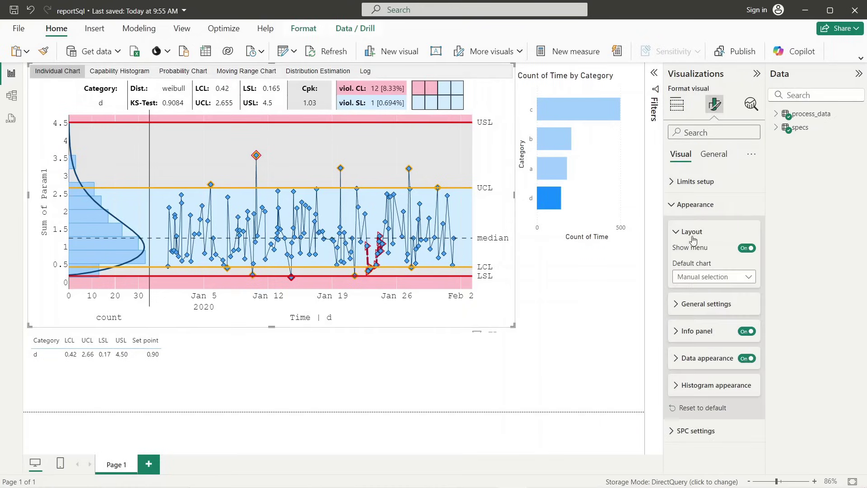
{"action": "left_click", "coordinate": [682, 303]}
{"action": "scroll", "coordinate": [722, 398], "scroll_direction": "down", "scroll_amount": 4}
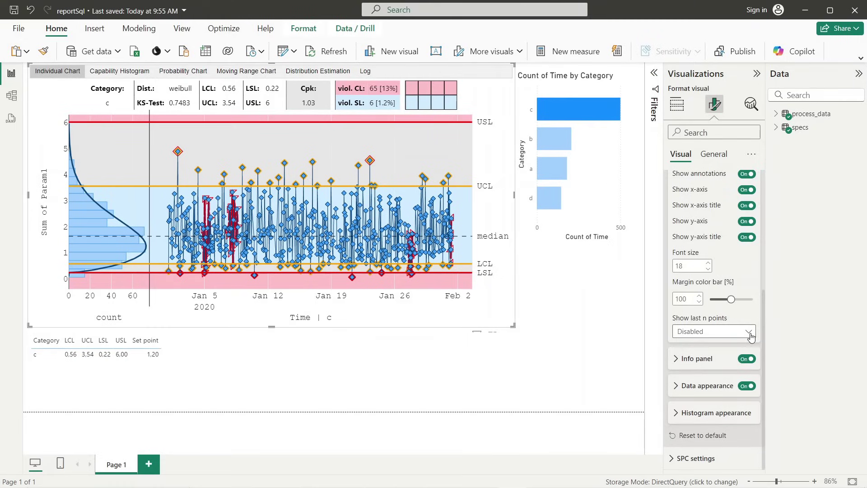
{"action": "left_click", "coordinate": [749, 333]}
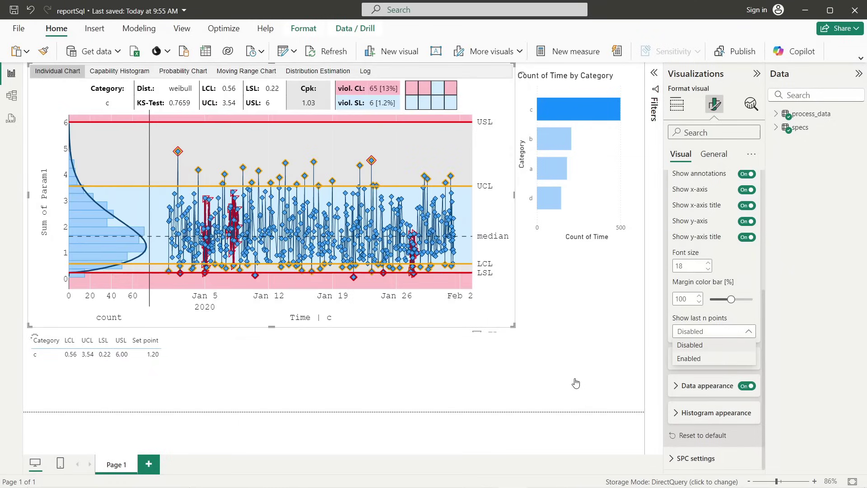
{"action": "left_click", "coordinate": [689, 358]}
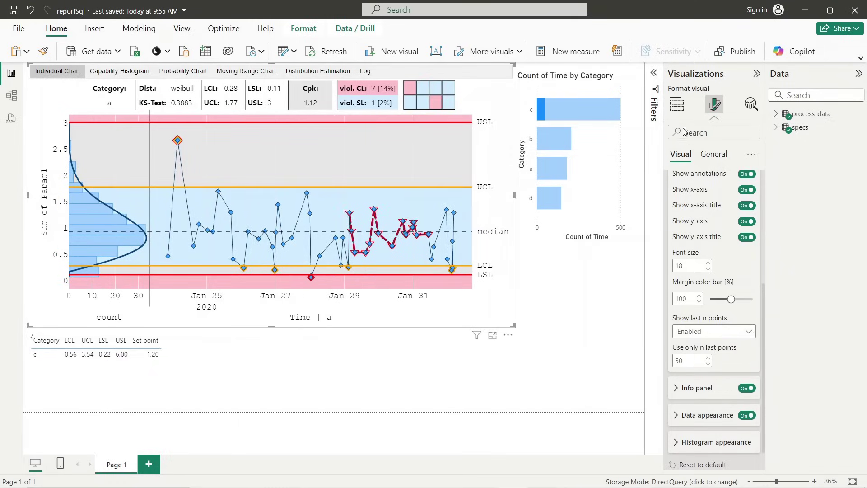
{"action": "left_click", "coordinate": [755, 75]}
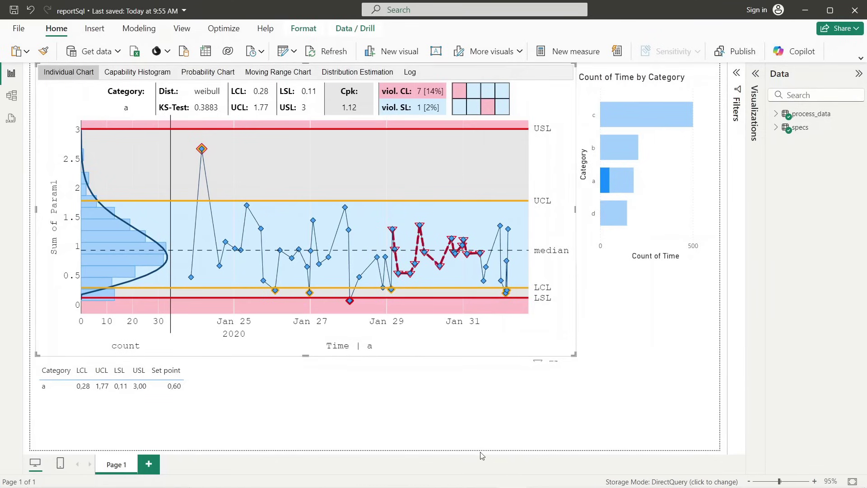
{"action": "left_click", "coordinate": [612, 416]}
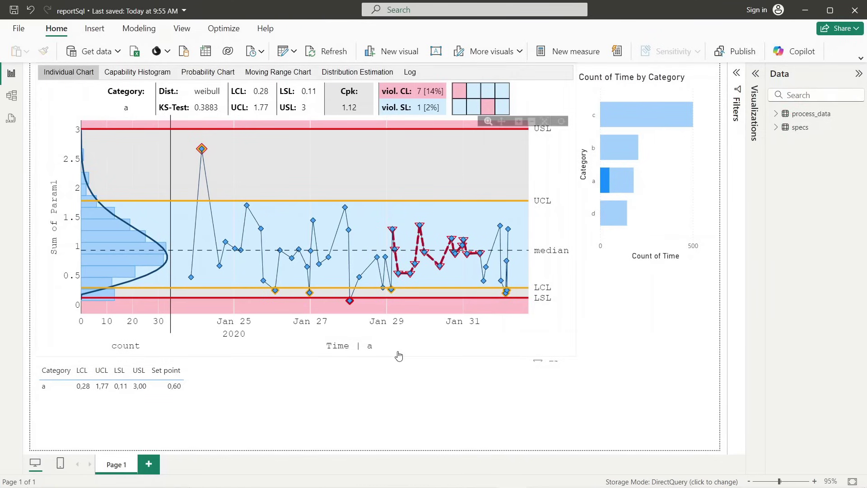